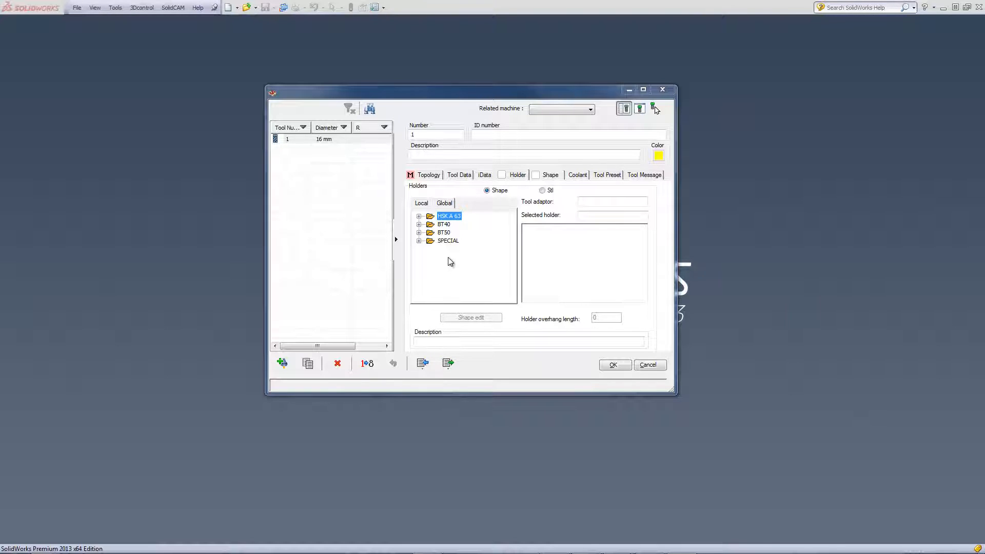
# Preview the BT40 ER 16x70 and BT40 ER 32x60 holders from the global BT40 group, inspecting the latter from several angles.
pyautogui.doubleClick(443, 225)
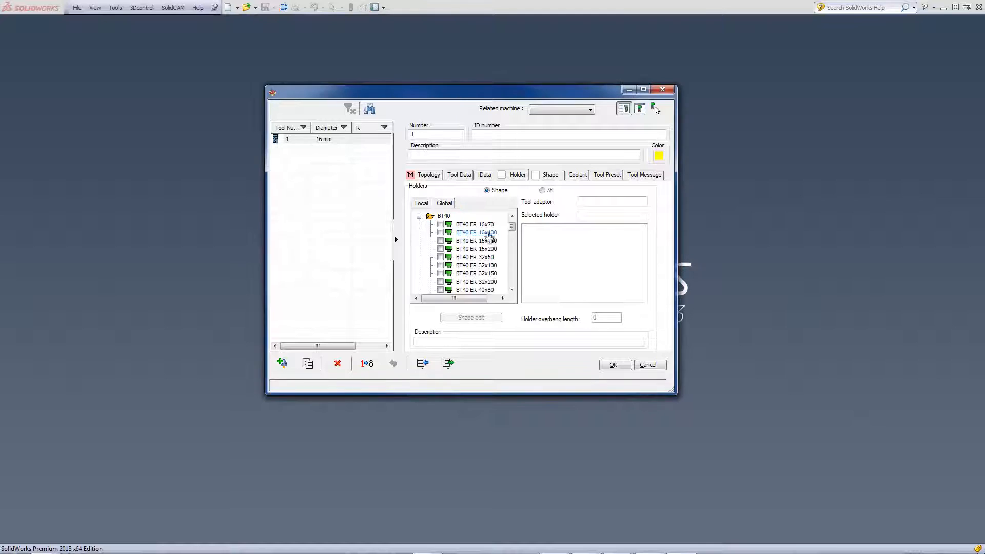
pyautogui.click(475, 224)
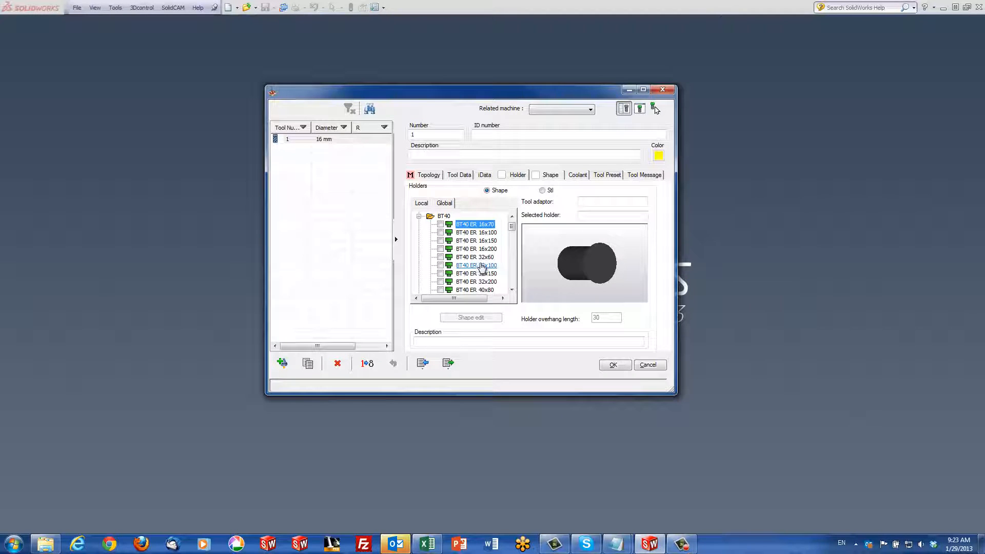
pyautogui.click(488, 259)
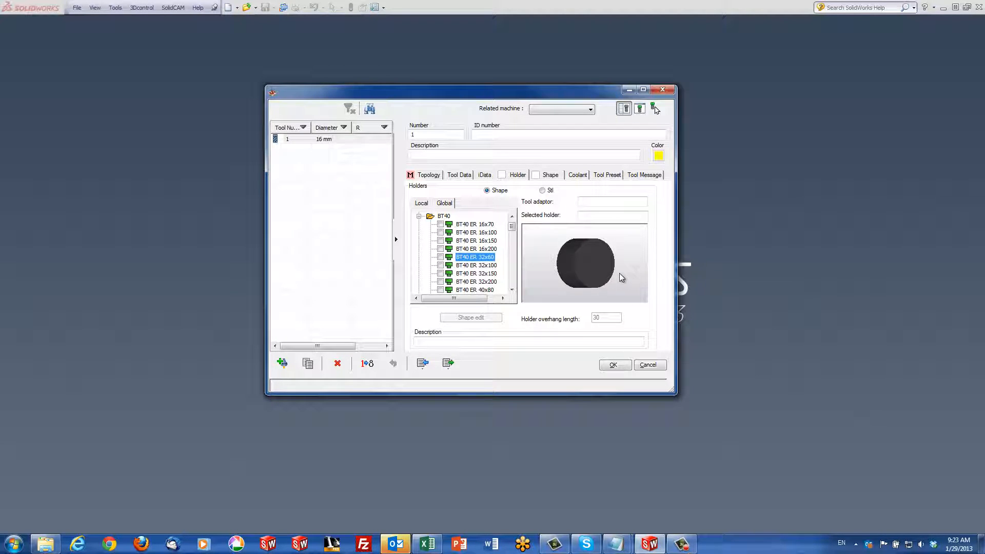
pyautogui.scroll(-1, 619, 274)
pyautogui.scroll(2, 619, 272)
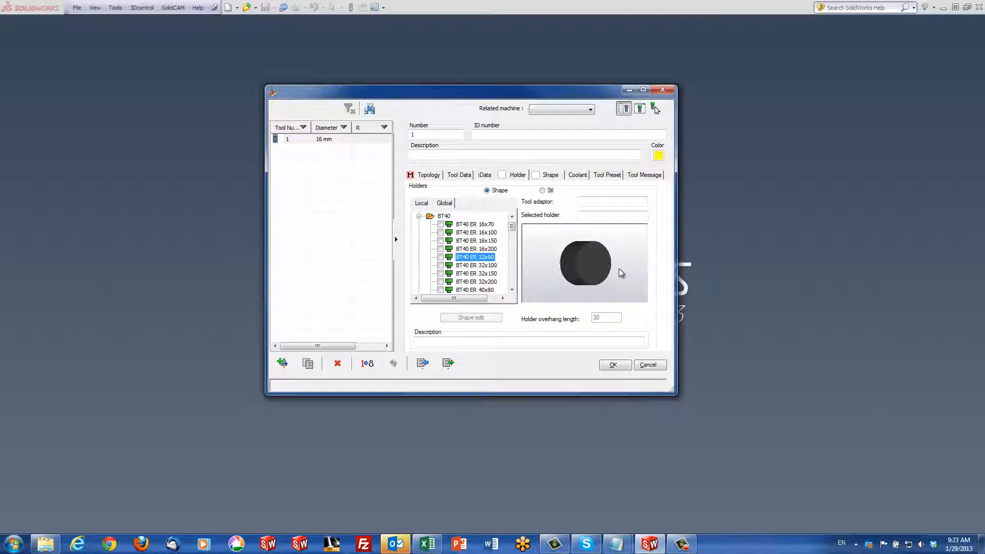
pyautogui.scroll(6, 587, 243)
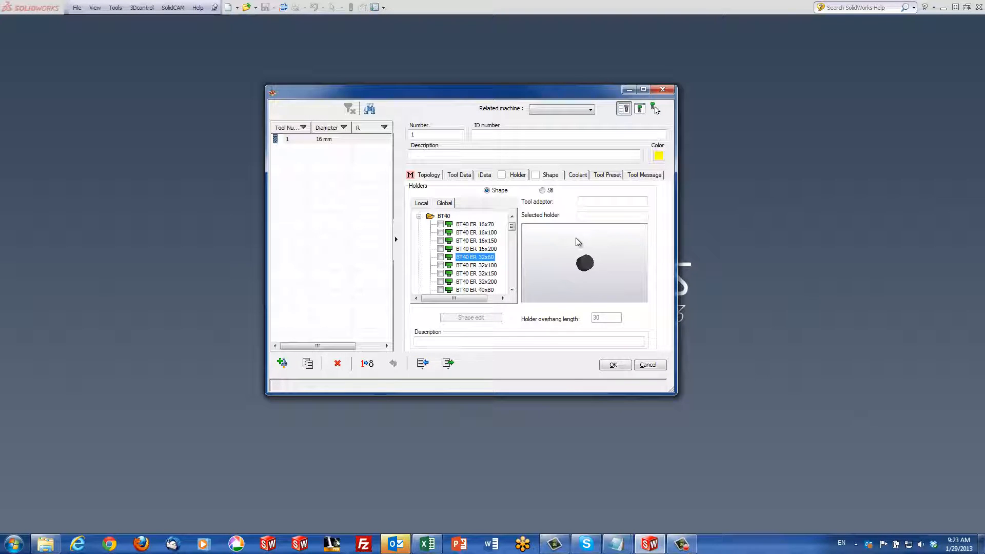
pyautogui.moveTo(576, 240); pyautogui.dragTo(583, 258, button='middle')
pyautogui.scroll(-2, 584, 259)
pyautogui.scroll(-4, 584, 259)
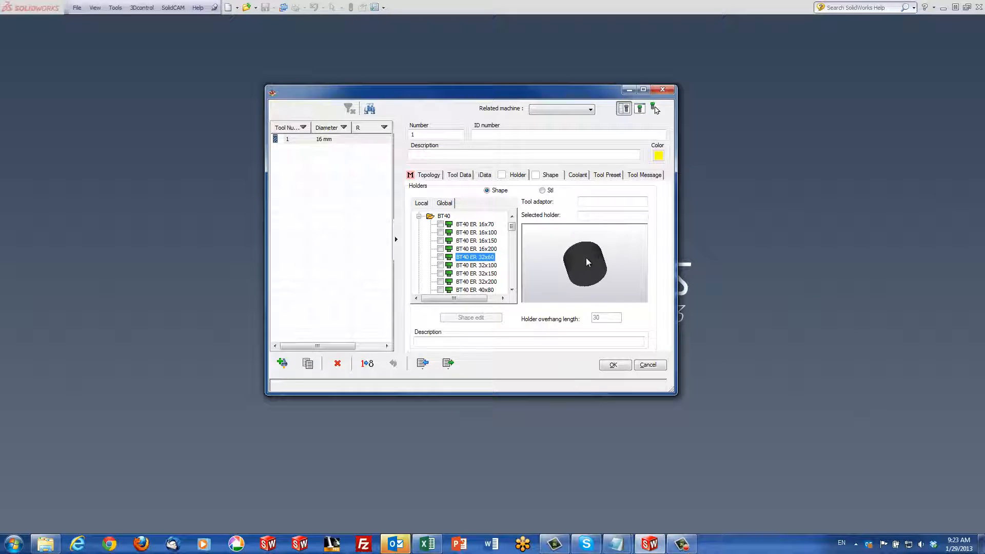
pyautogui.scroll(-3, 590, 259)
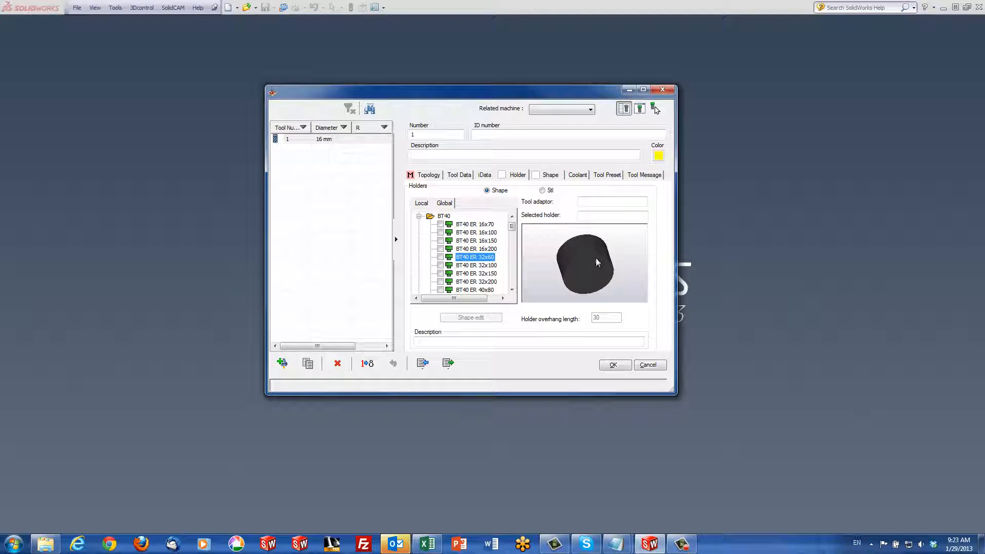
pyautogui.moveTo(595, 259); pyautogui.dragTo(599, 225, button='middle')
pyautogui.moveTo(585, 260); pyautogui.dragTo(611, 236, button='middle')
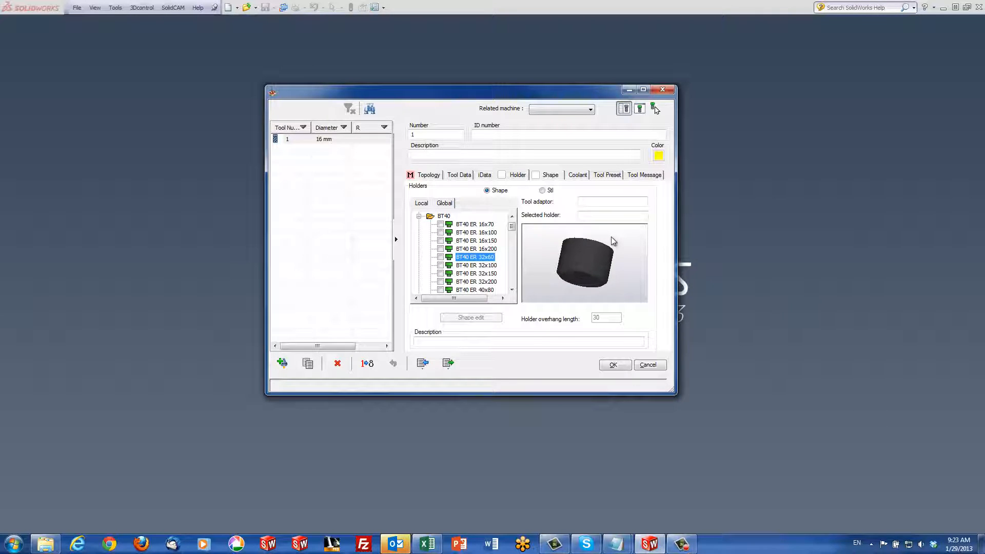
# Show the tool picture, assign the BT40 ER 32x60 holder to tool 1 and accept the tool definition.
pyautogui.click(640, 110)
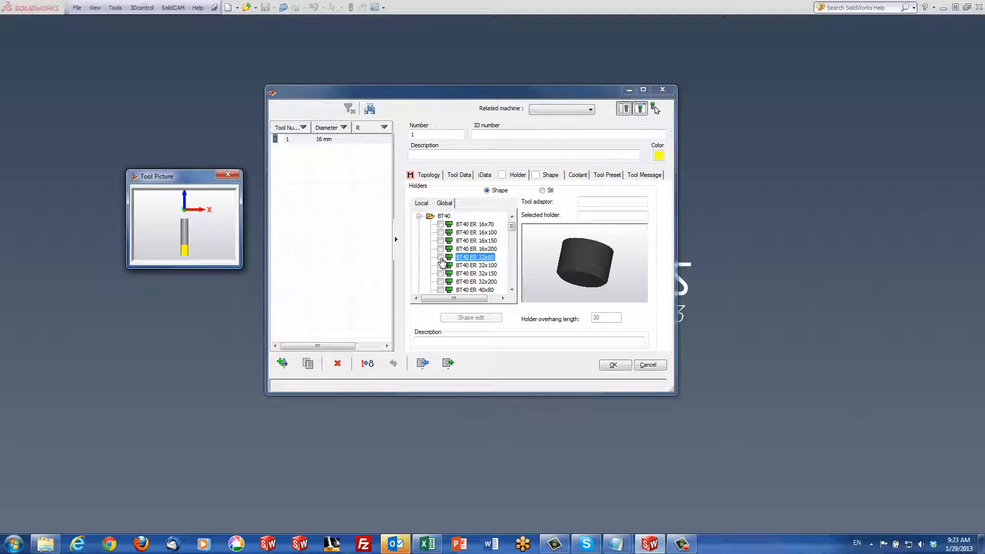
pyautogui.click(440, 258)
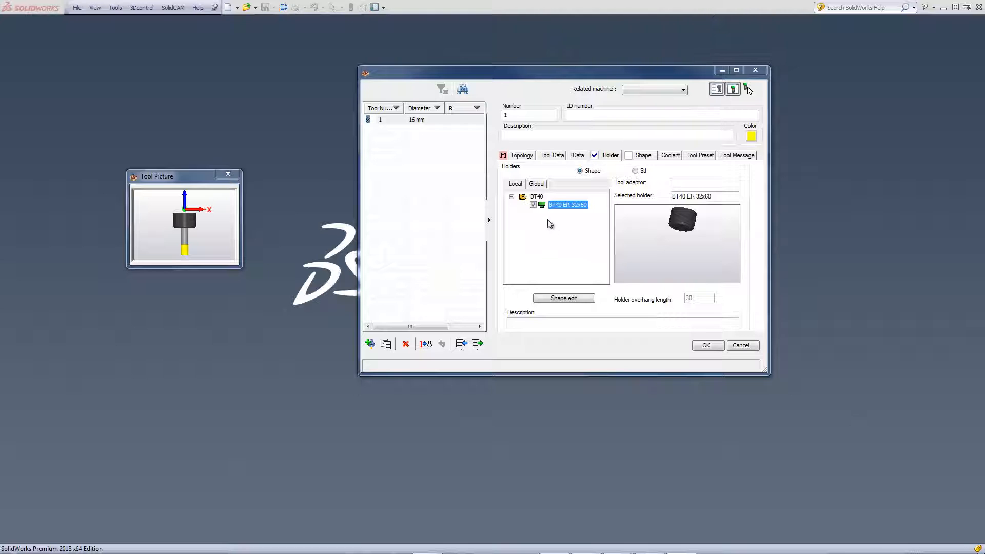
pyautogui.click(536, 185)
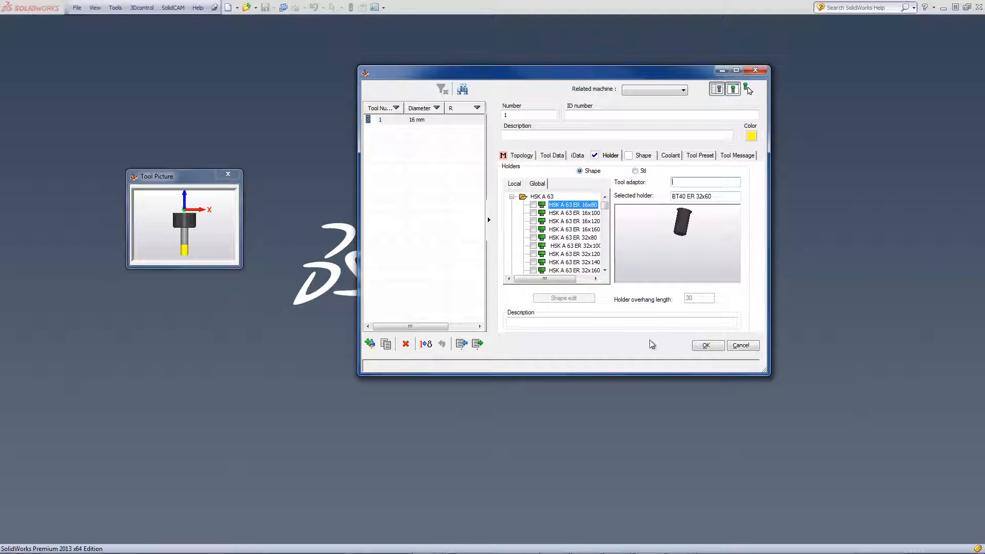
pyautogui.click(707, 345)
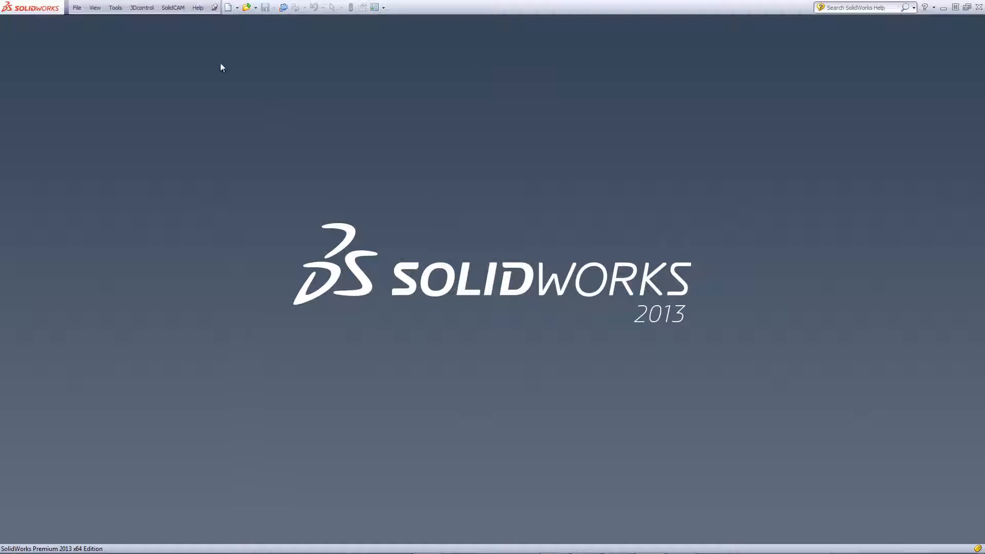
# Open the SolidCAM tool holders library and bring up the SPECIAL holder group at the end of the list.
pyautogui.click(175, 11)
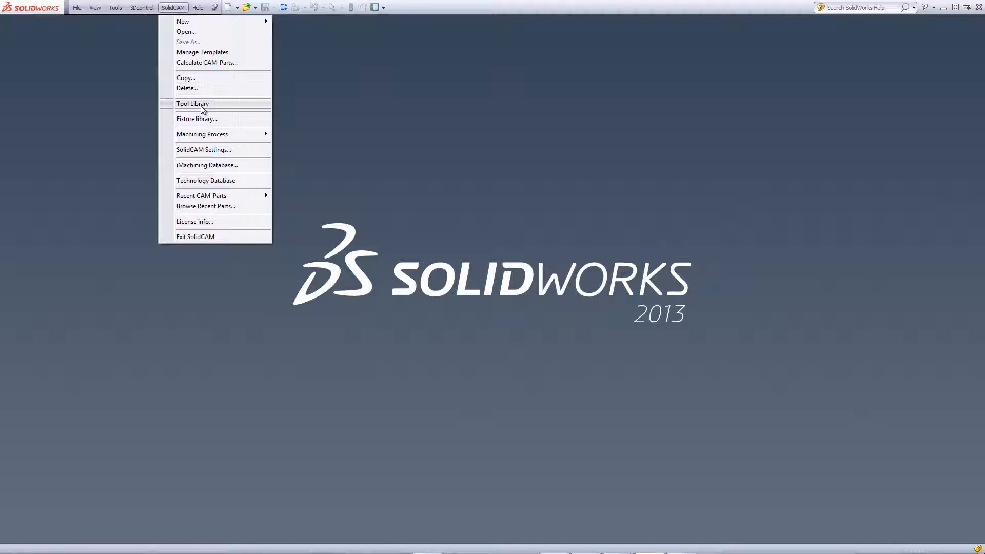
pyautogui.moveTo(202, 109)
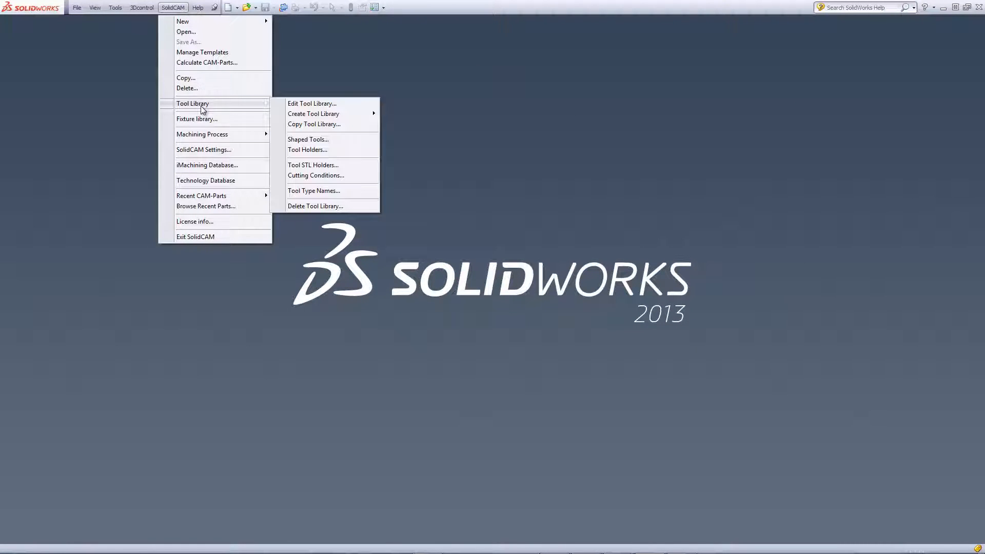
pyautogui.click(334, 153)
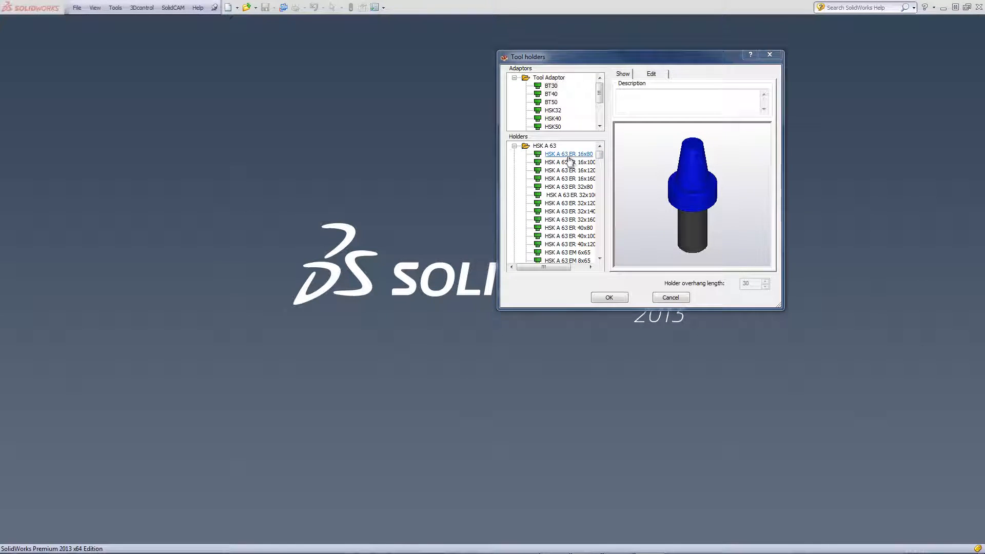
pyautogui.moveTo(599, 158); pyautogui.dragTo(602, 263)
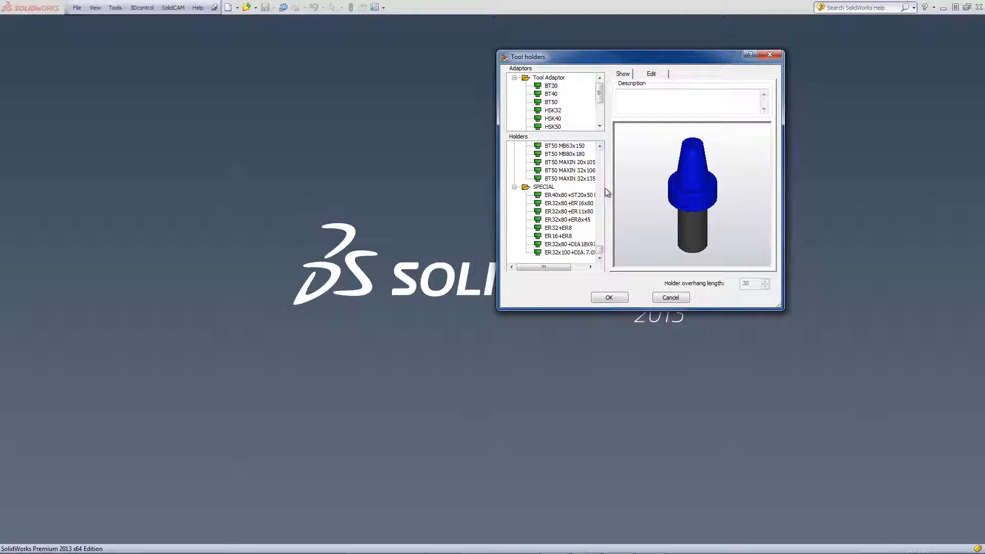
pyautogui.moveTo(599, 251)
pyautogui.mouseDown()
pyautogui.moveTo(599, 230)
pyautogui.moveTo(601, 266)
pyautogui.mouseUp()
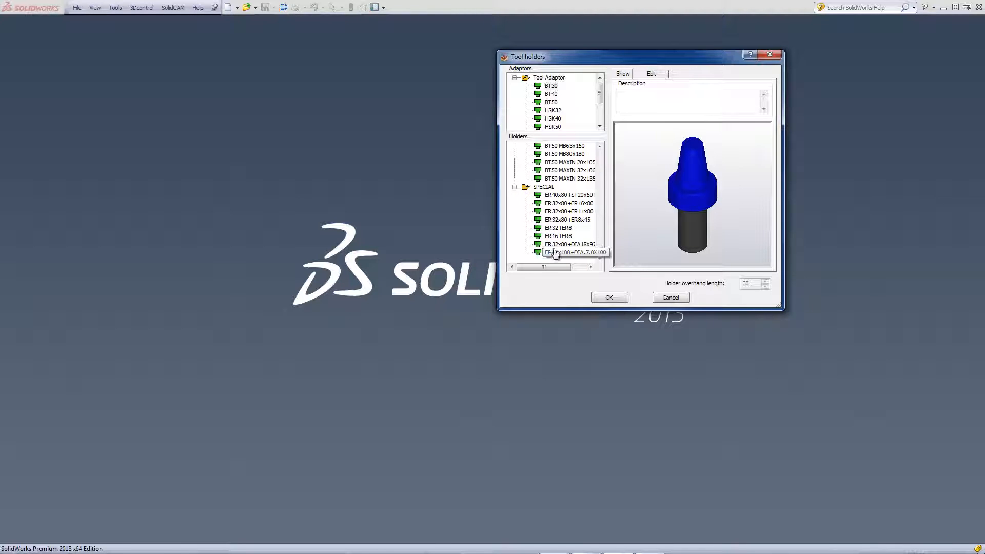
# Add a new holder to the SPECIAL group and rename it 123.
pyautogui.rightClick(559, 198)
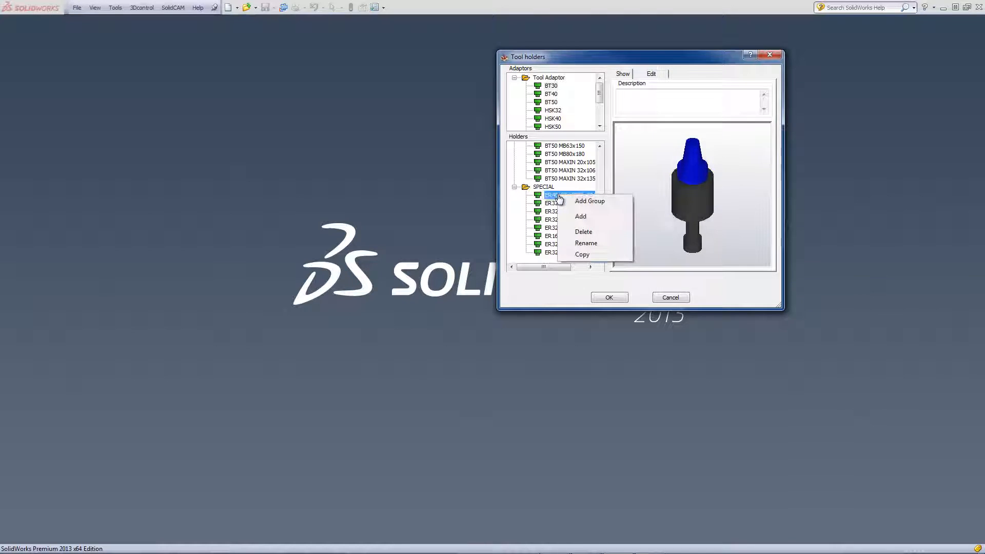
pyautogui.click(581, 216)
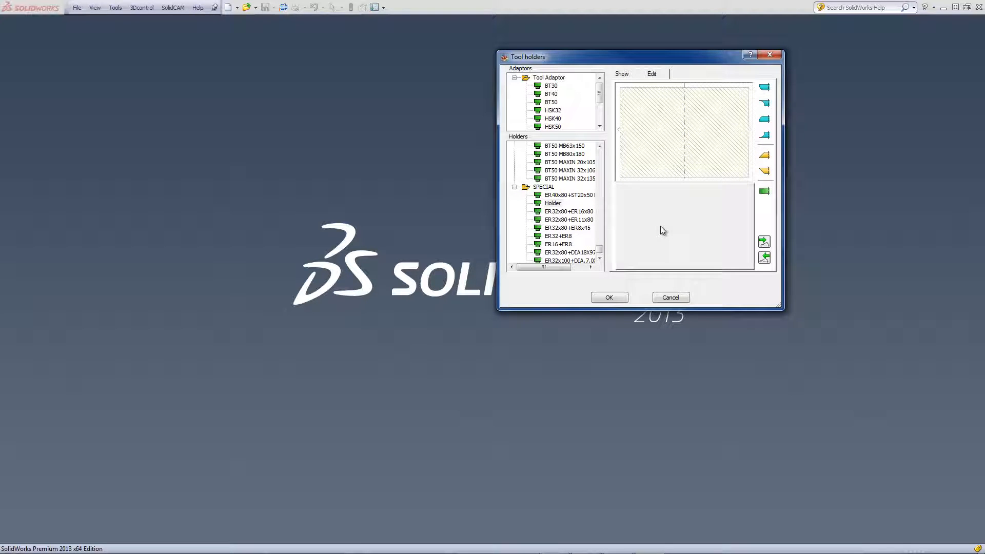
pyautogui.rightClick(556, 206)
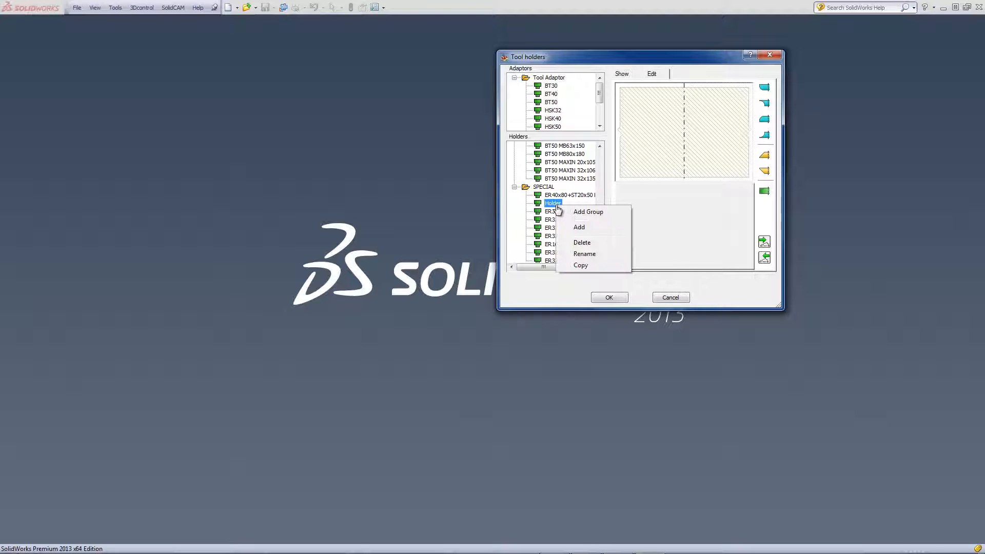
pyautogui.click(588, 255)
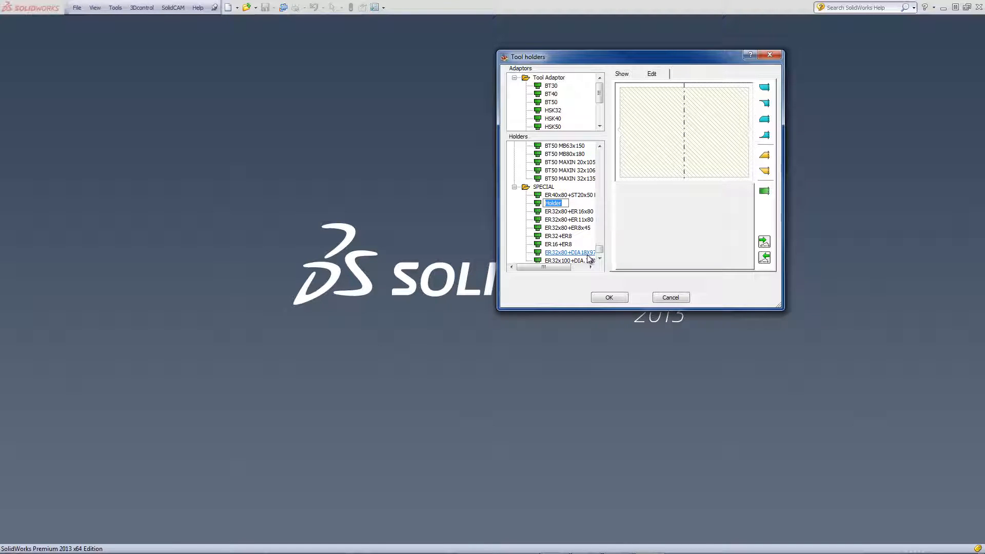
pyautogui.write('123')
pyautogui.click(538, 204)
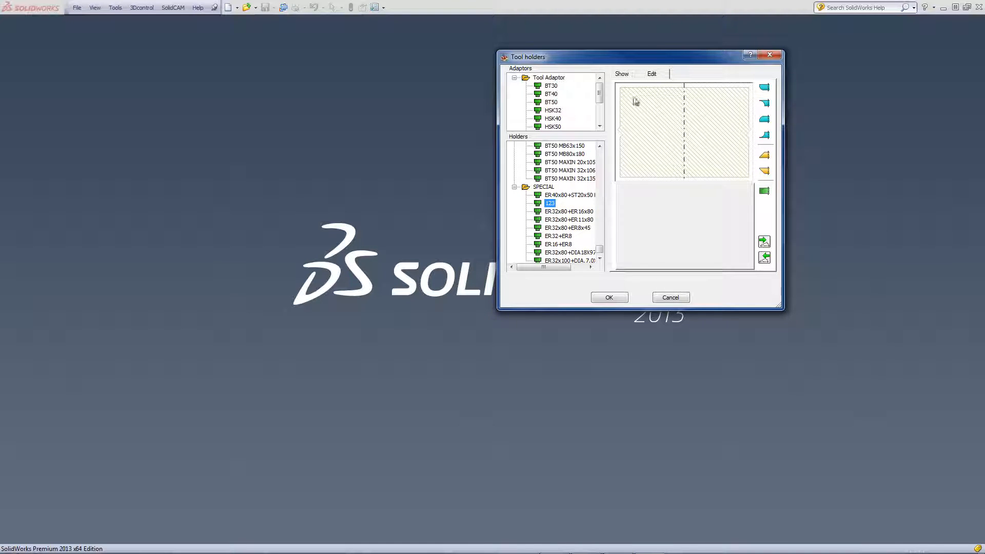
# Start the shape of holder 123 with a cylinder 20 in diameter and 50 high.
pyautogui.click(621, 76)
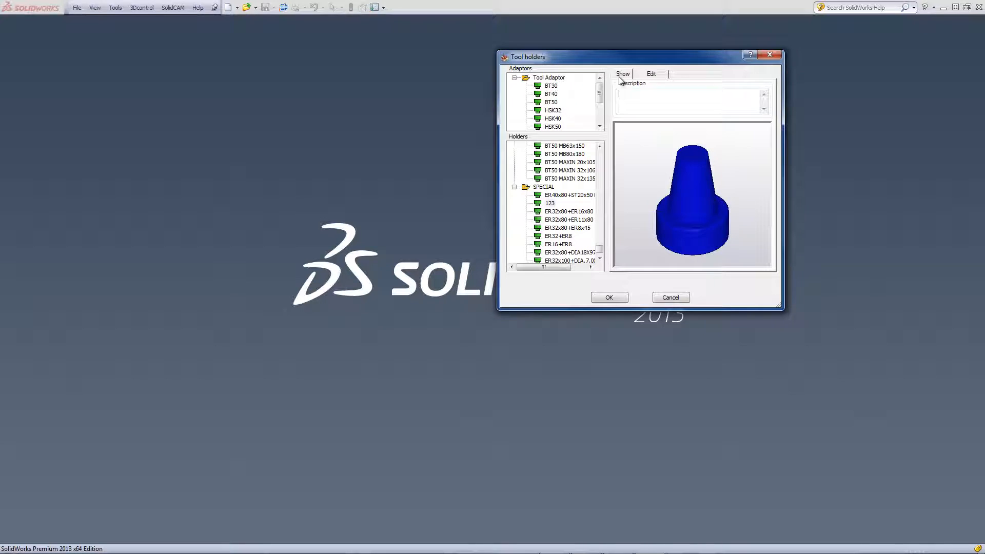
pyautogui.click(649, 77)
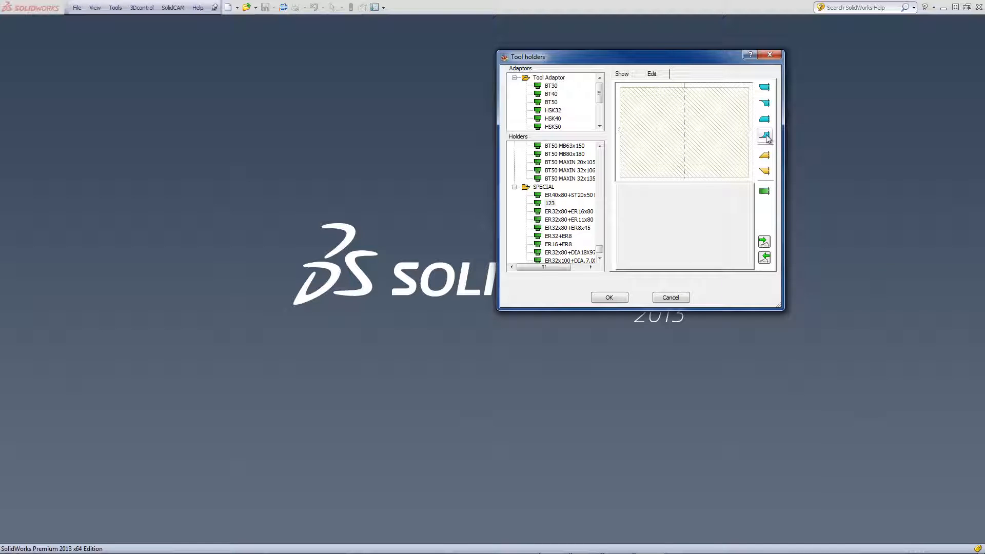
pyautogui.click(764, 192)
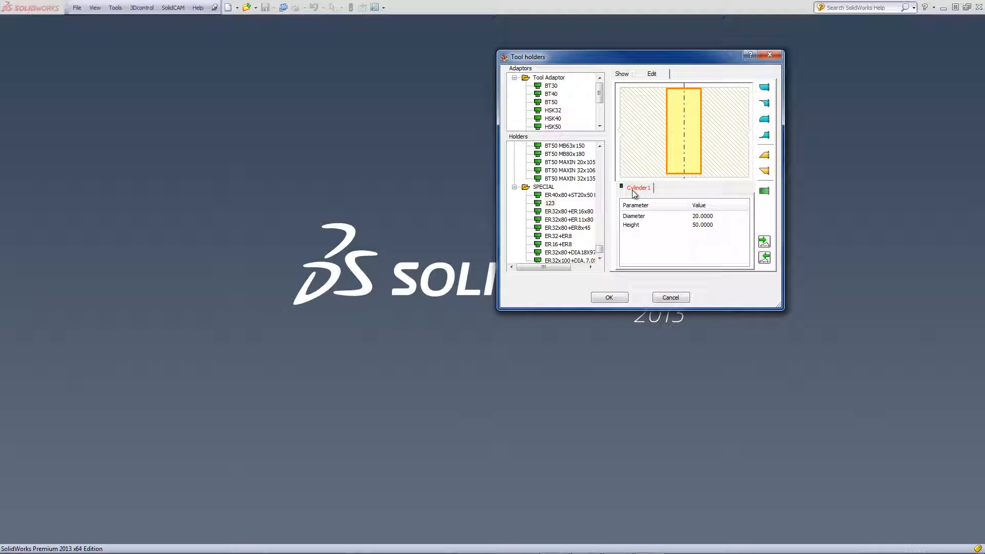
pyautogui.click(713, 225)
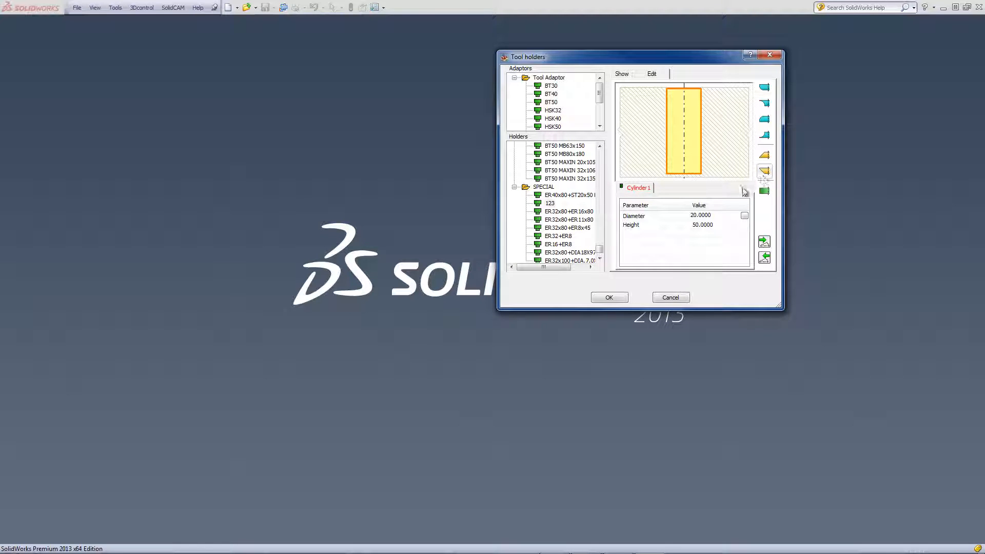
# Add a downward-tapering cone below the cylinder in the shape of holder 123.
pyautogui.rightClick(692, 165)
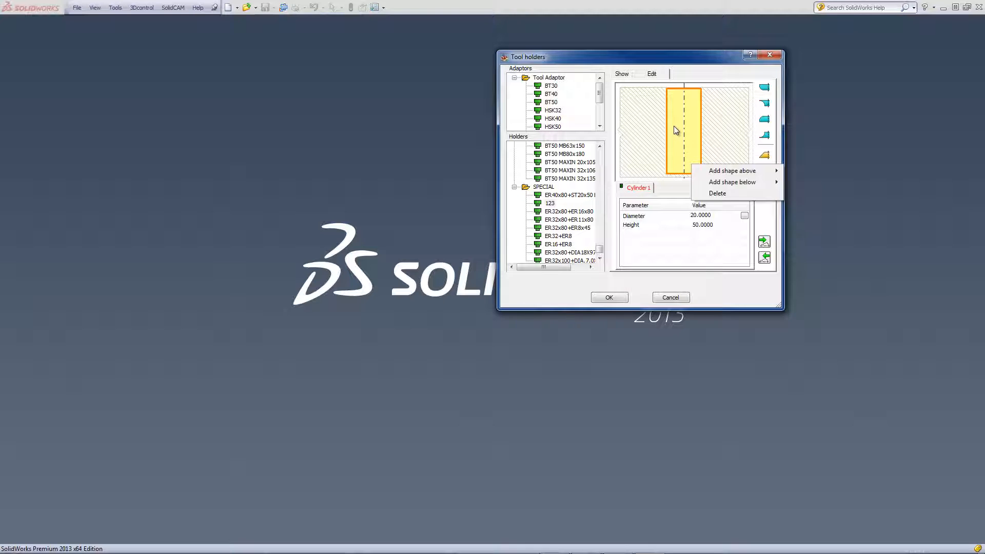
pyautogui.moveTo(716, 174)
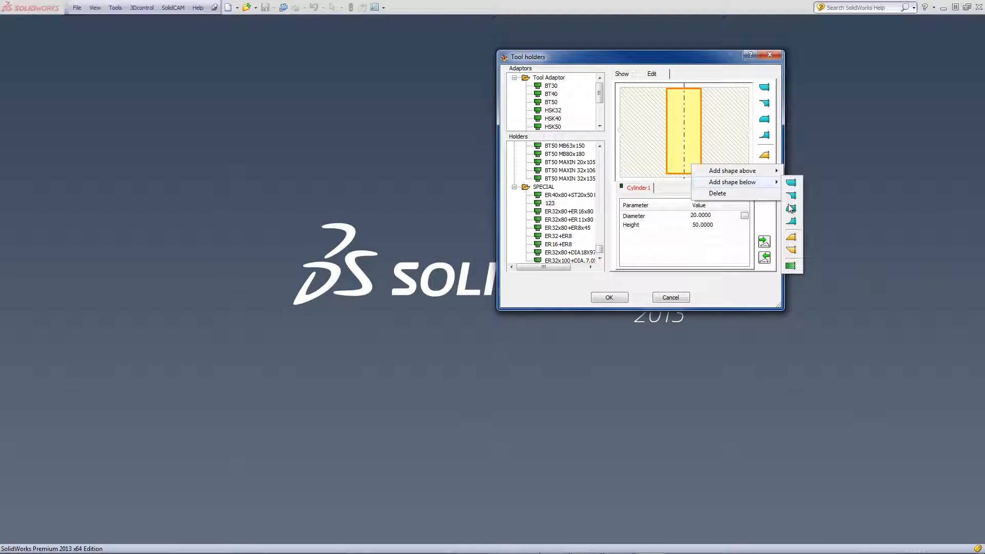
pyautogui.click(791, 251)
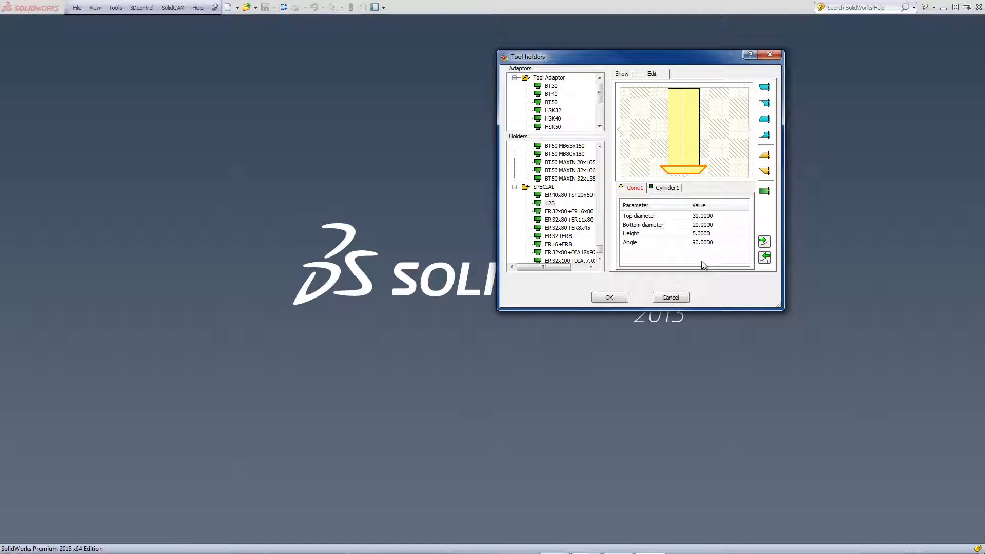
pyautogui.click(689, 217)
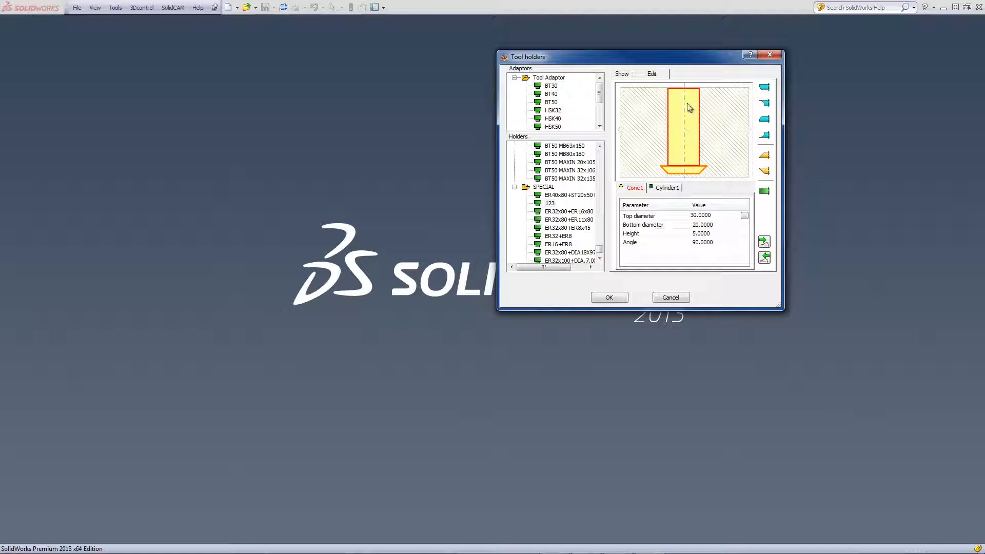
# Add a second cylinder, 20 in diameter and 50 high, above the first one.
pyautogui.rightClick(694, 112)
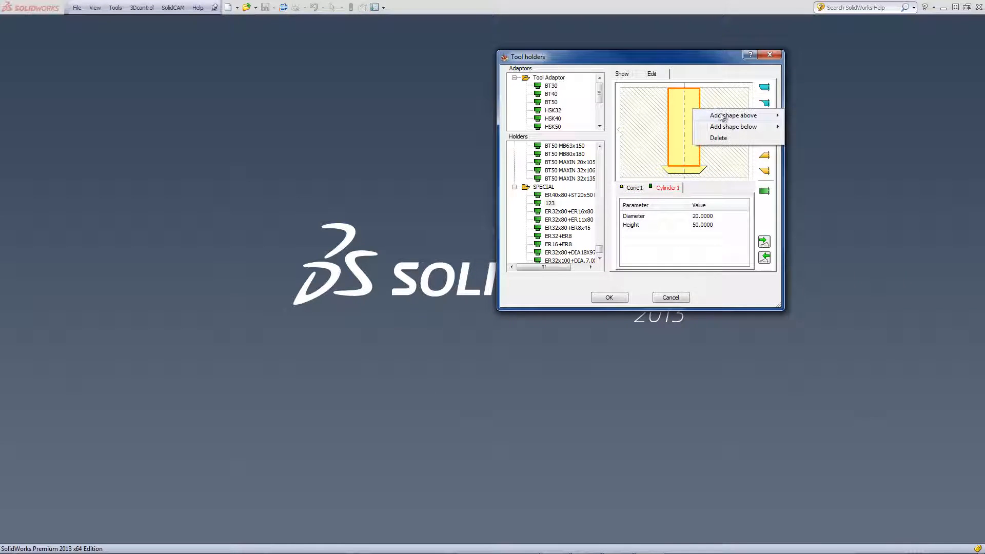
pyautogui.moveTo(724, 117)
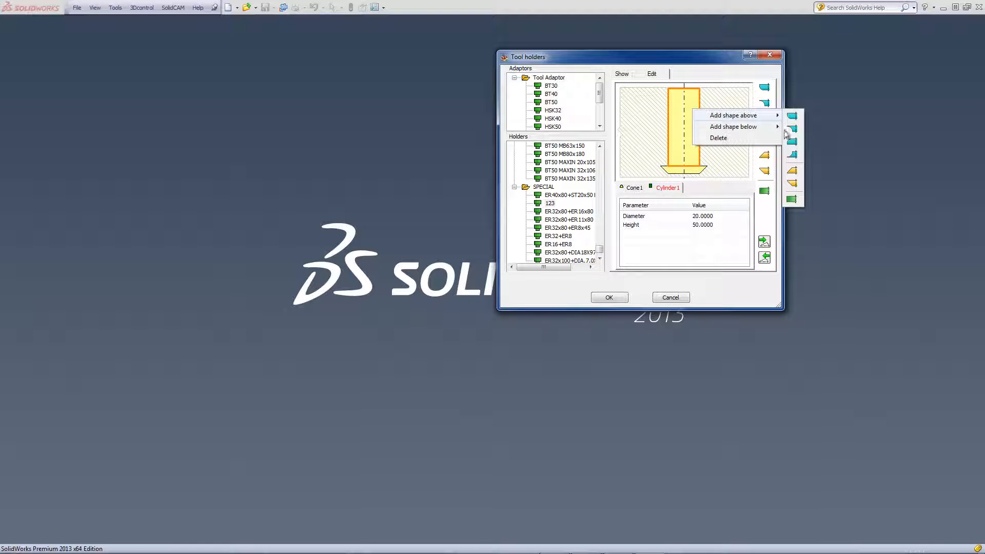
pyautogui.click(792, 200)
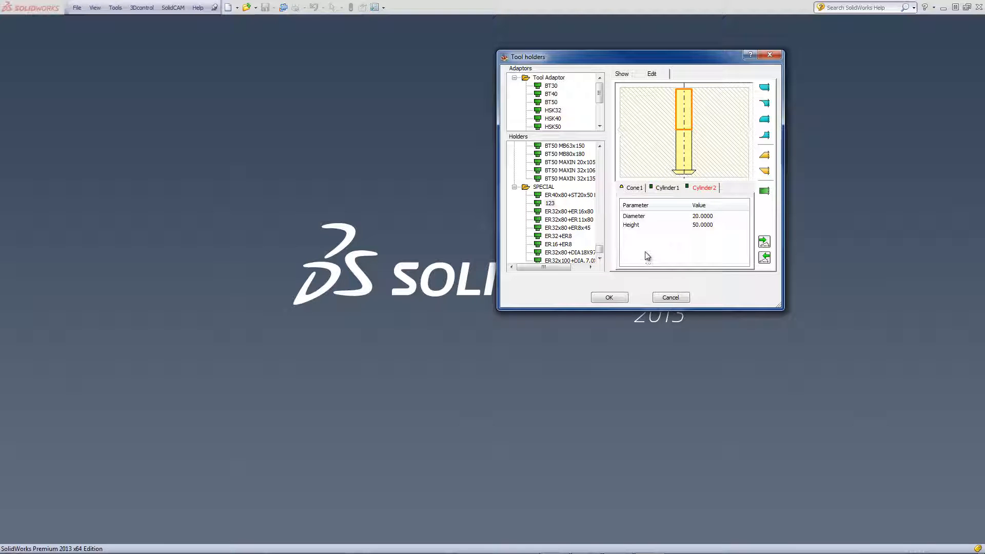
# Set the bottom diameter of the cone at the base of the holder to 25.
pyautogui.click(635, 189)
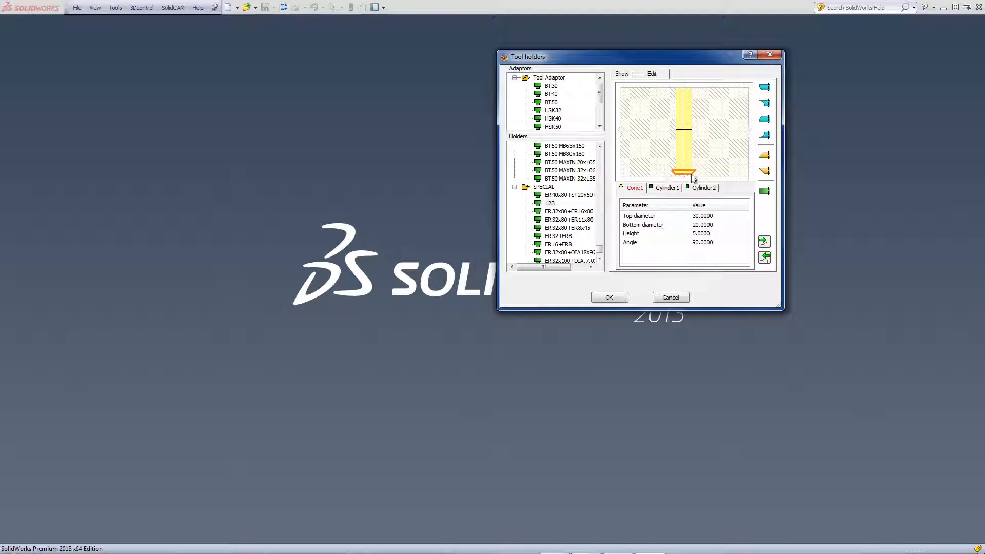
pyautogui.click(716, 216)
pyautogui.click(672, 224)
pyautogui.click(719, 224)
pyautogui.moveTo(720, 224); pyautogui.dragTo(668, 229)
pyautogui.write('25')
pyautogui.click(710, 234)
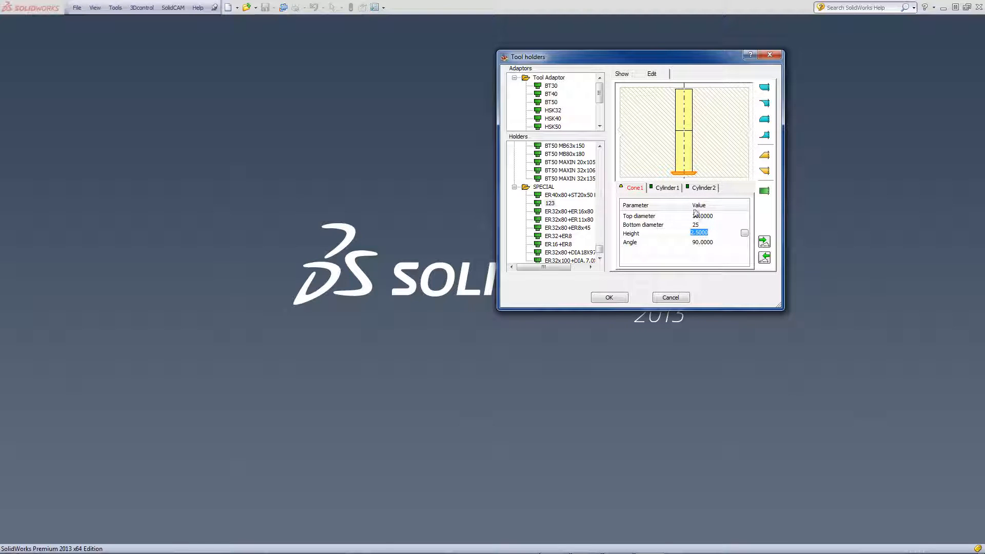
# Set the diameter of the lower cylinder of holder 123 to 30.
pyautogui.click(665, 187)
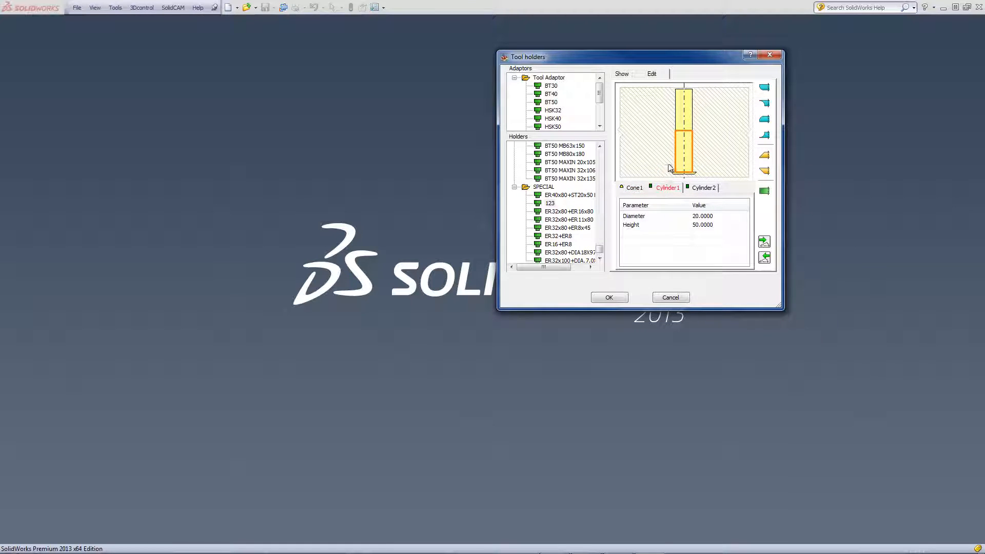
pyautogui.click(712, 217)
pyautogui.moveTo(716, 215); pyautogui.dragTo(671, 220)
pyautogui.write('30')
pyautogui.click(699, 225)
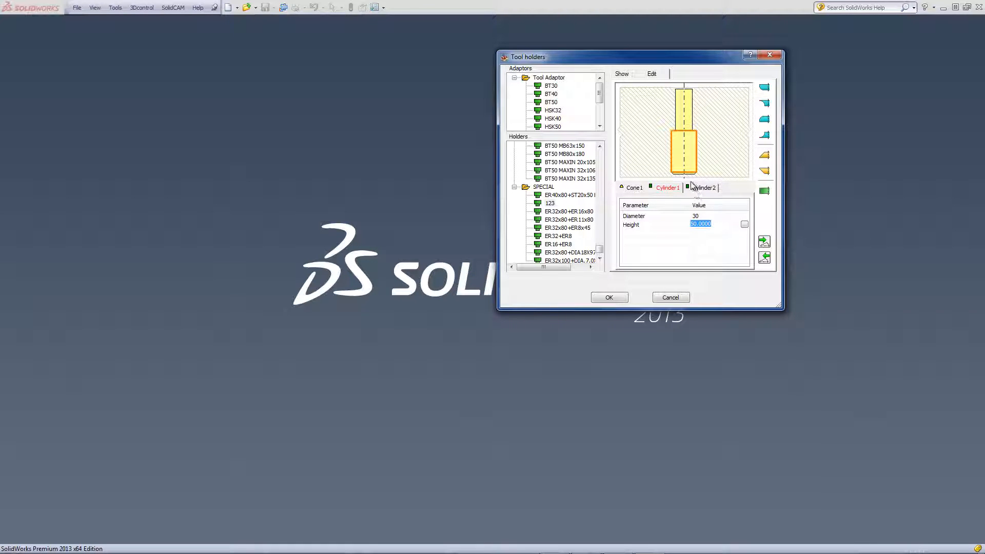
# Review the base cone's parameters and set the height of the lower cylinder to 25.
pyautogui.click(634, 188)
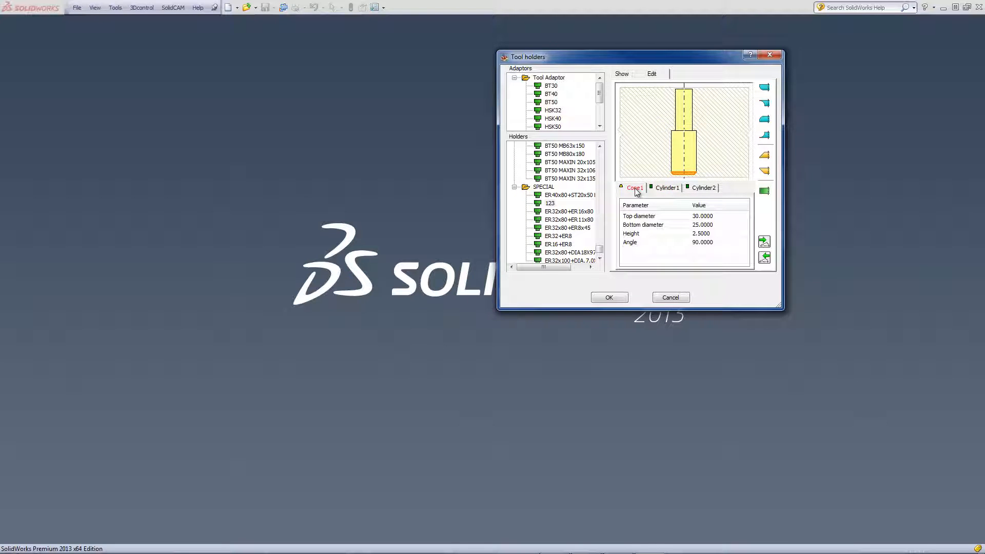
pyautogui.click(696, 218)
pyautogui.click(667, 188)
pyautogui.click(694, 216)
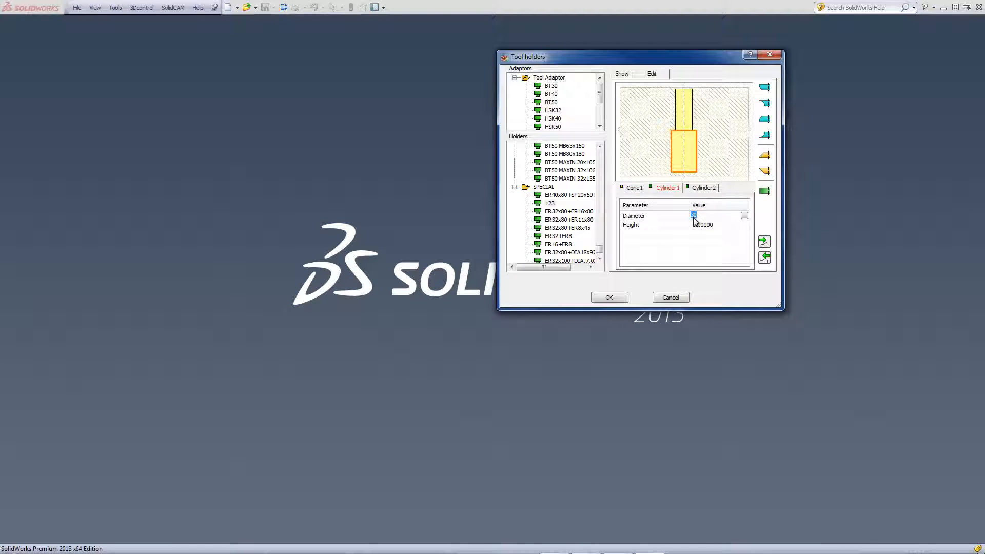
pyautogui.click(702, 225)
pyautogui.write('25')
pyautogui.click(695, 215)
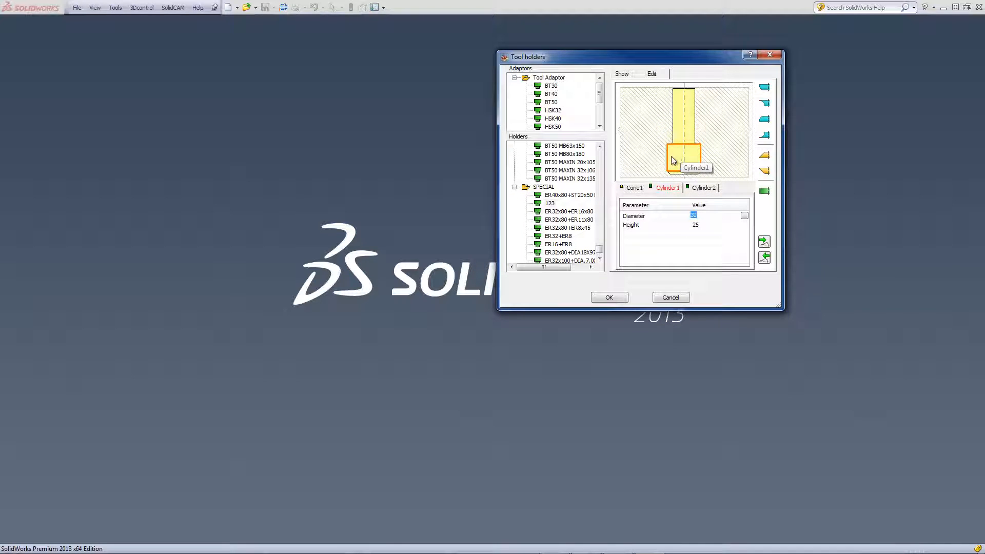
# Set the upper cylinder of holder 123 to a diameter of 25 and a height of 70.
pyautogui.click(693, 140)
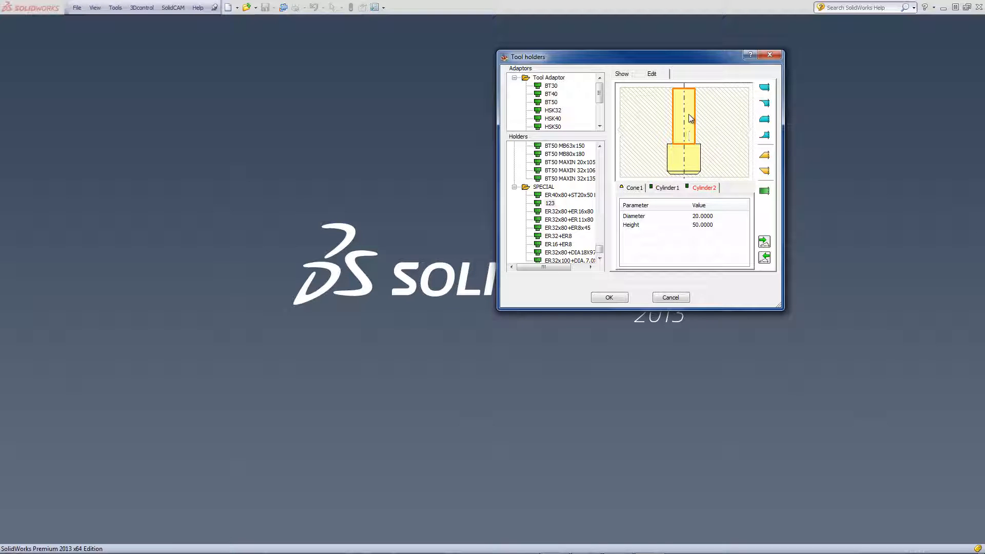
pyautogui.click(711, 216)
pyautogui.moveTo(713, 215); pyautogui.dragTo(688, 216)
pyautogui.write('2')
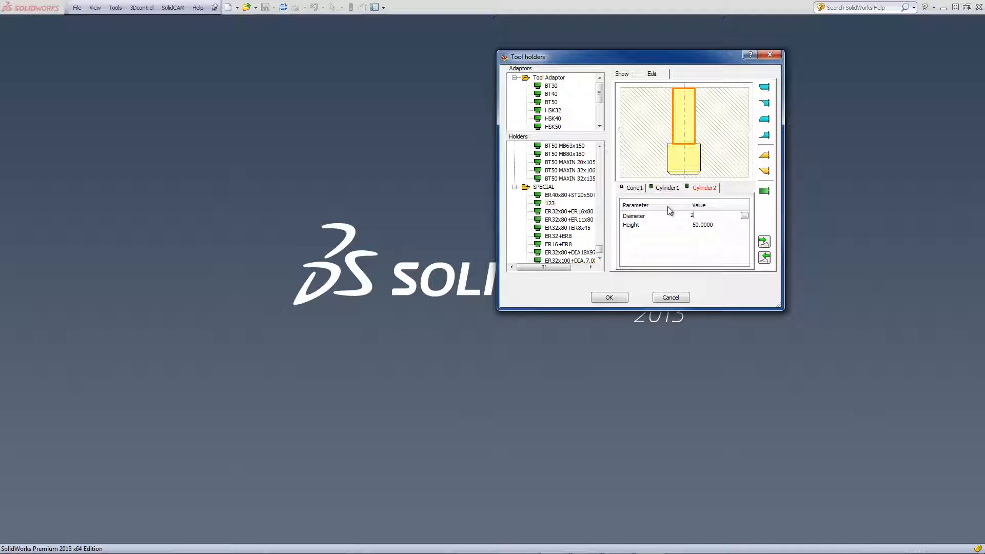
pyautogui.write('5')
pyautogui.press('Tab')
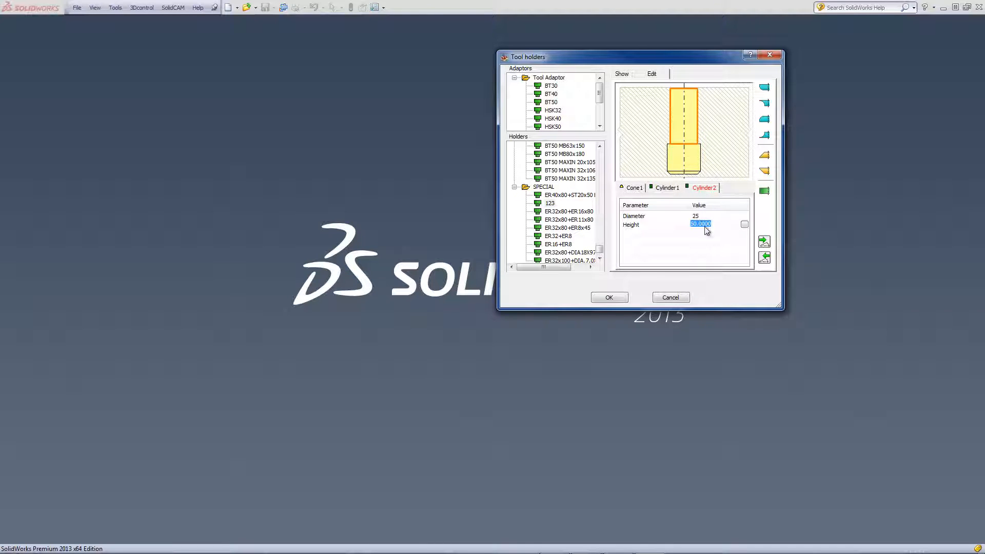
pyautogui.write('70')
pyautogui.click(705, 216)
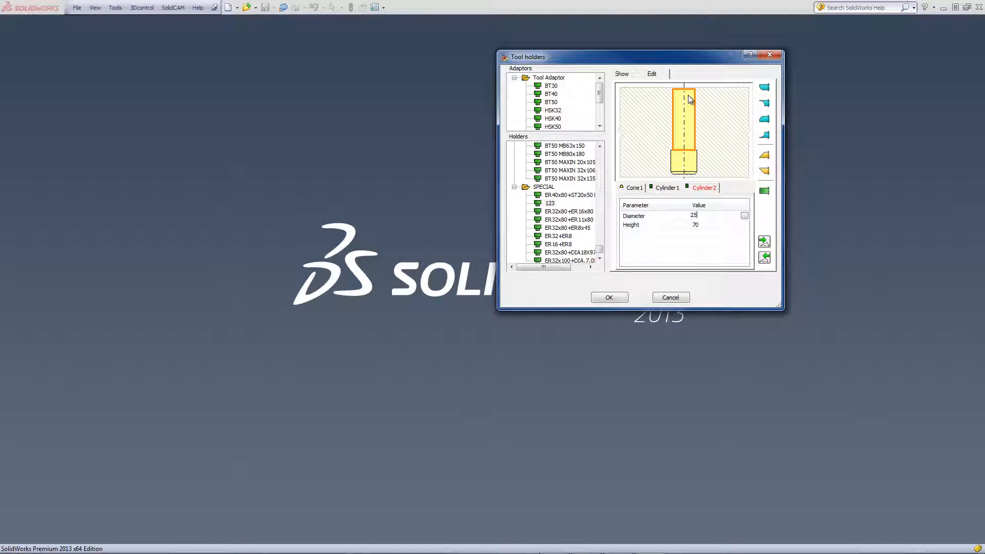
# Add an upward-widening cone on top of holder 123 and a cylinder 35 in diameter and 50 high above it.
pyautogui.click(764, 172)
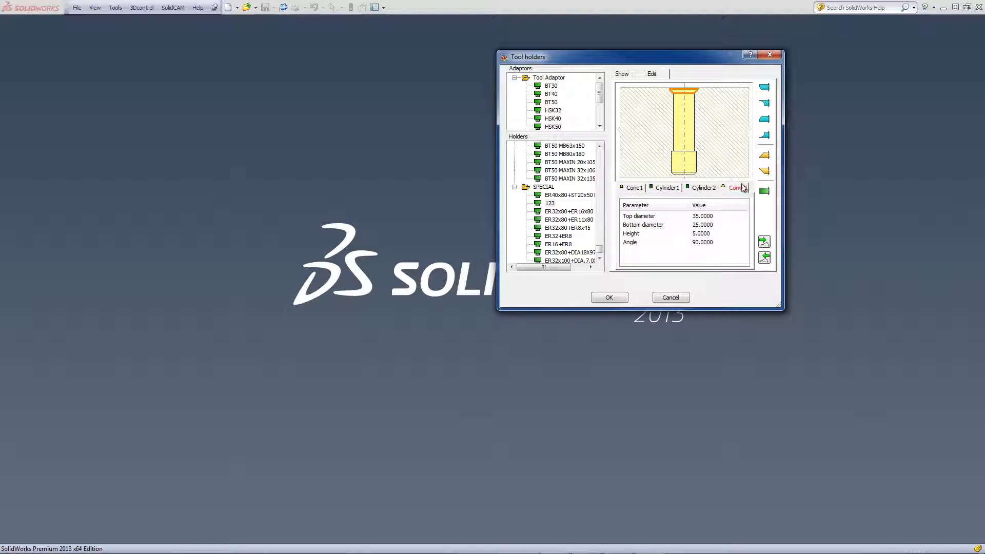
pyautogui.rightClick(690, 93)
pyautogui.moveTo(704, 98)
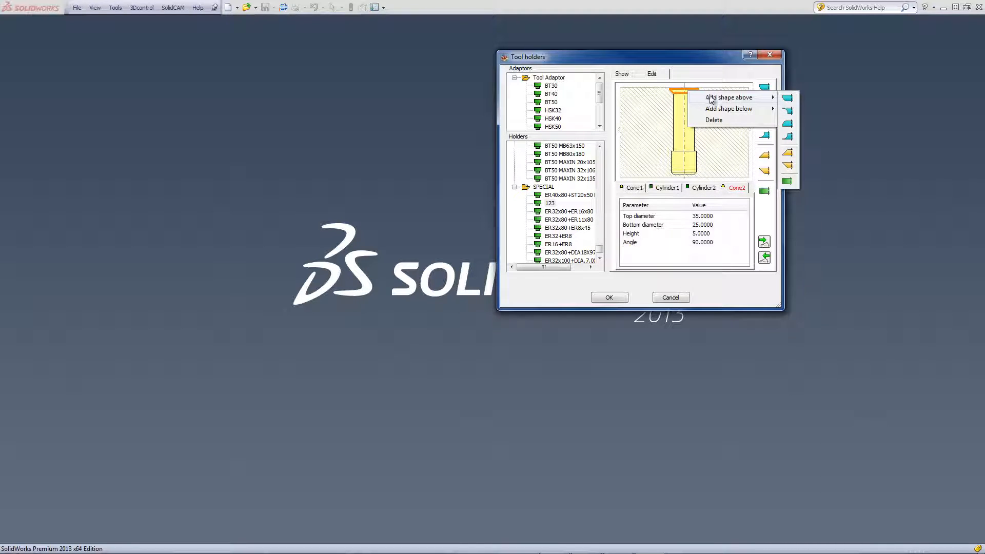
pyautogui.click(787, 181)
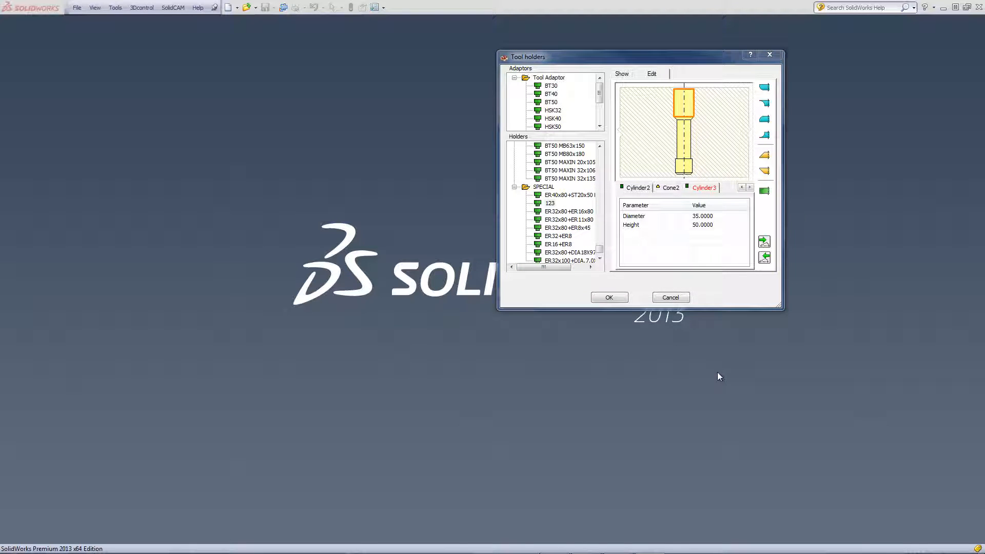
# Preview the complete shape of holder 123 in 3D and rotate it.
pyautogui.click(622, 75)
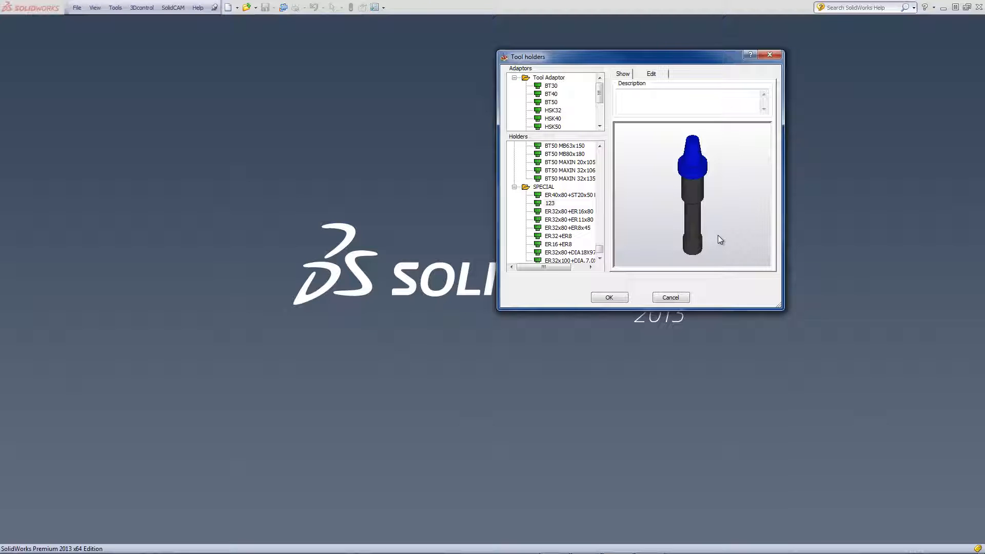
pyautogui.moveTo(719, 236); pyautogui.dragTo(685, 220)
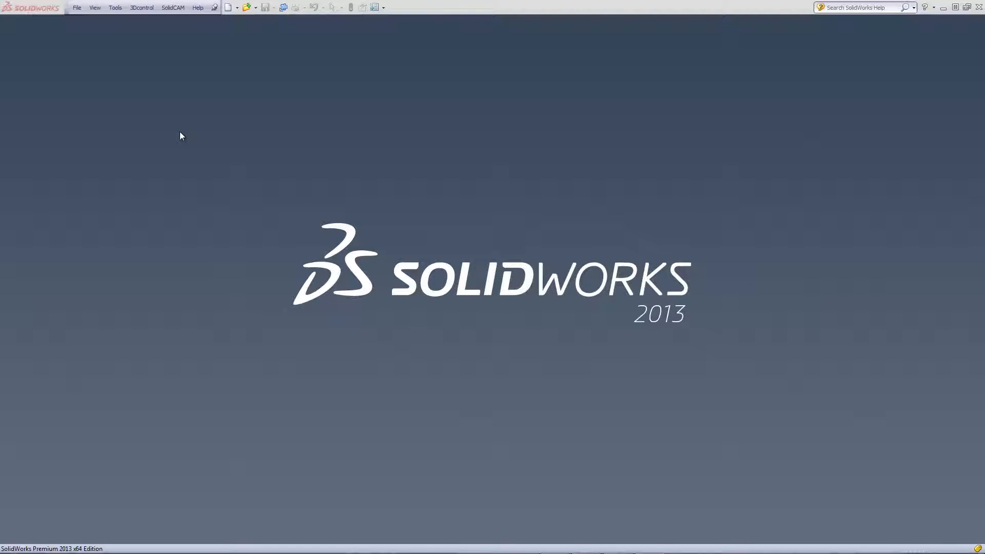
# Open the shaped tools library and show the tool stam from New Group.
pyautogui.click(177, 8)
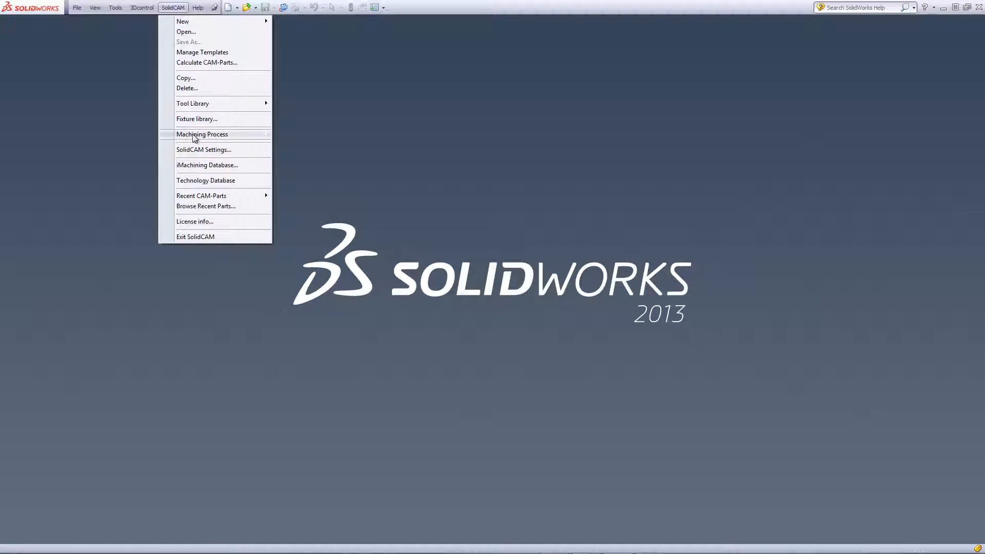
pyautogui.moveTo(198, 103)
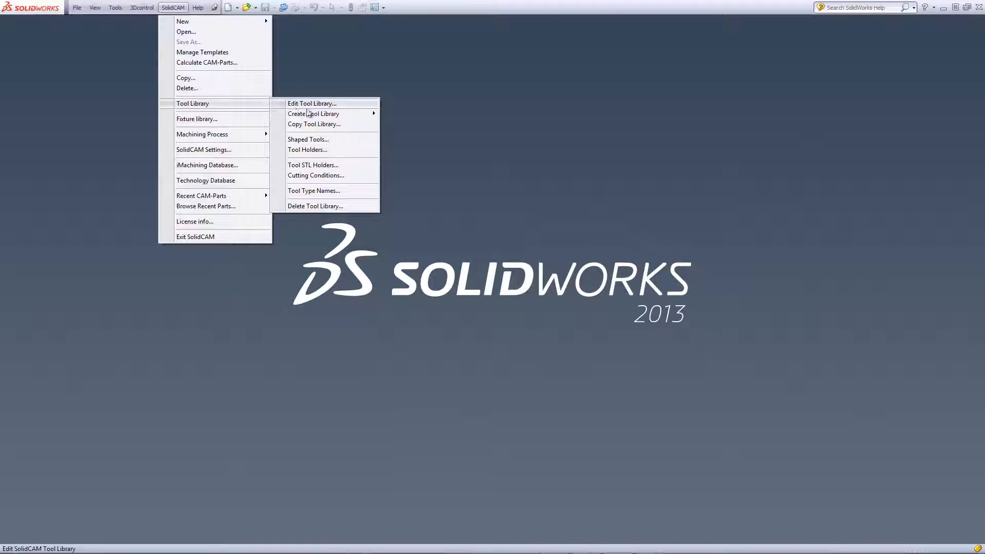
pyautogui.click(327, 141)
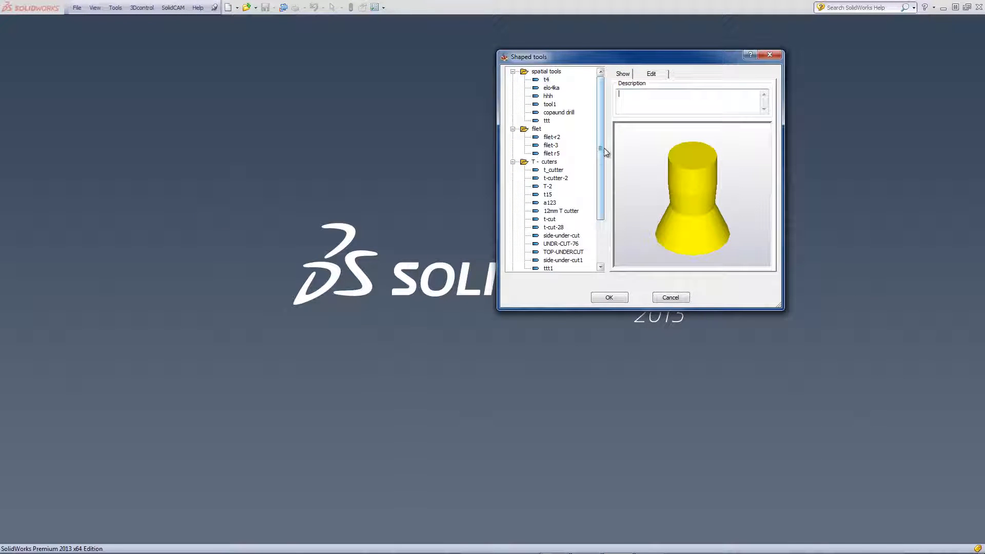
pyautogui.moveTo(603, 148); pyautogui.dragTo(582, 253)
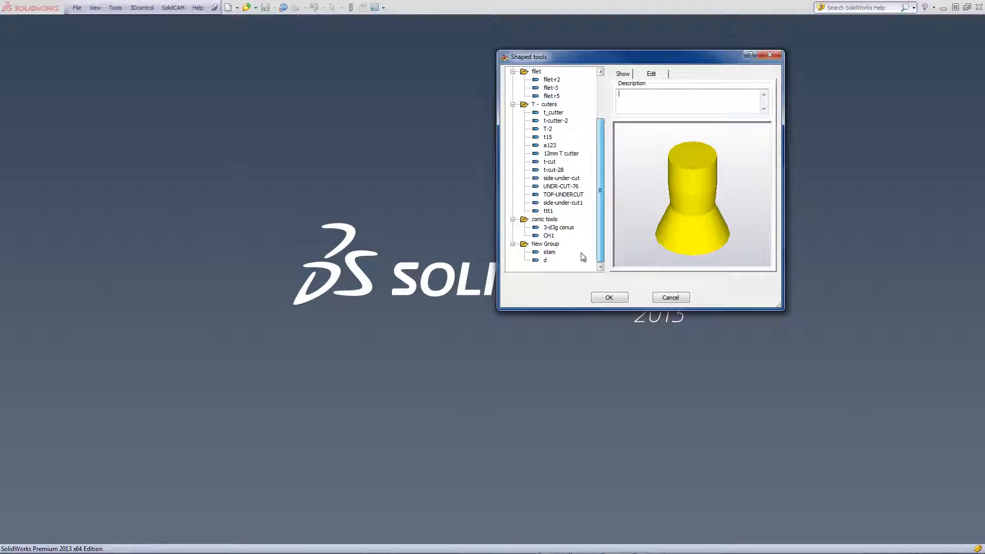
pyautogui.click(549, 252)
# Add a new shaped tool to the conic tools group and name it 345.
pyautogui.click(548, 221)
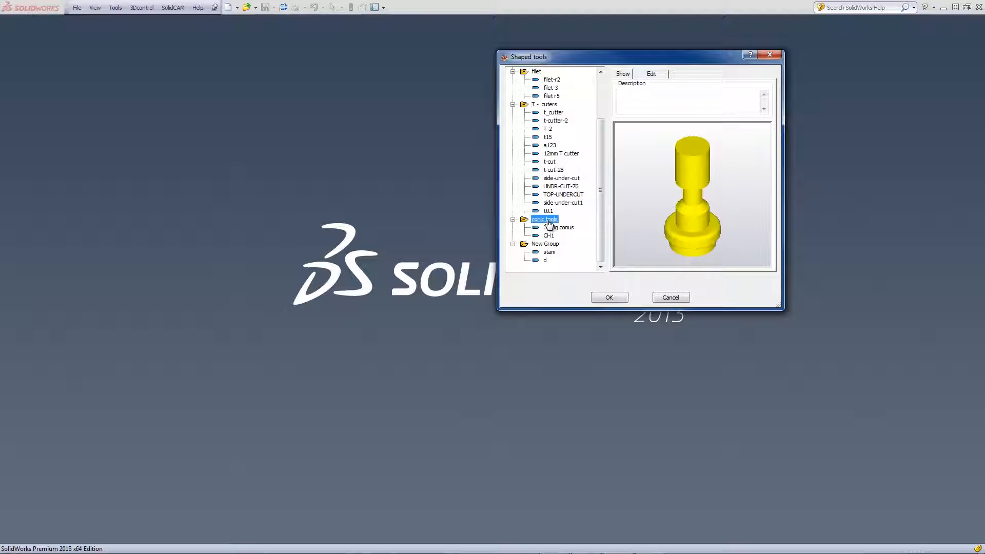
pyautogui.rightClick(548, 222)
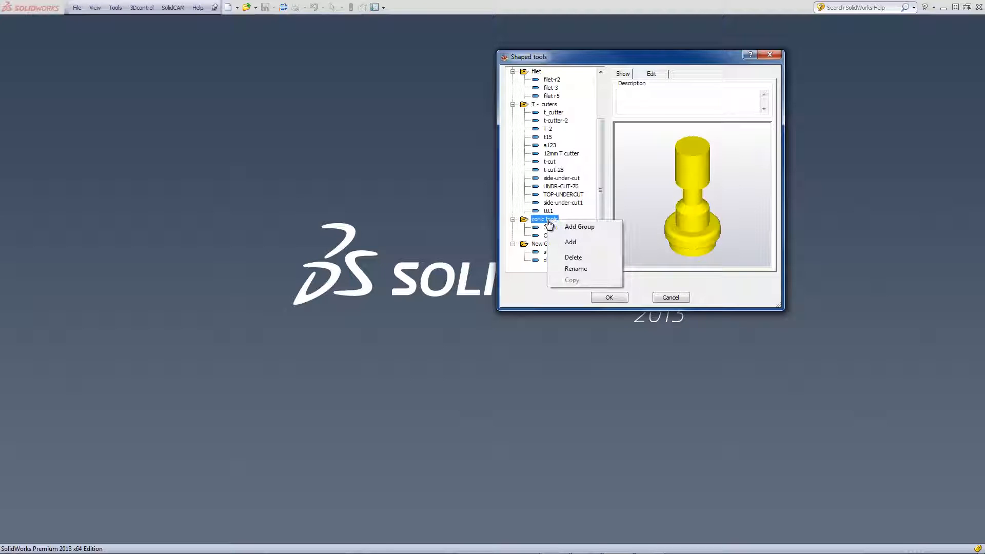
pyautogui.click(570, 242)
pyautogui.rightClick(550, 244)
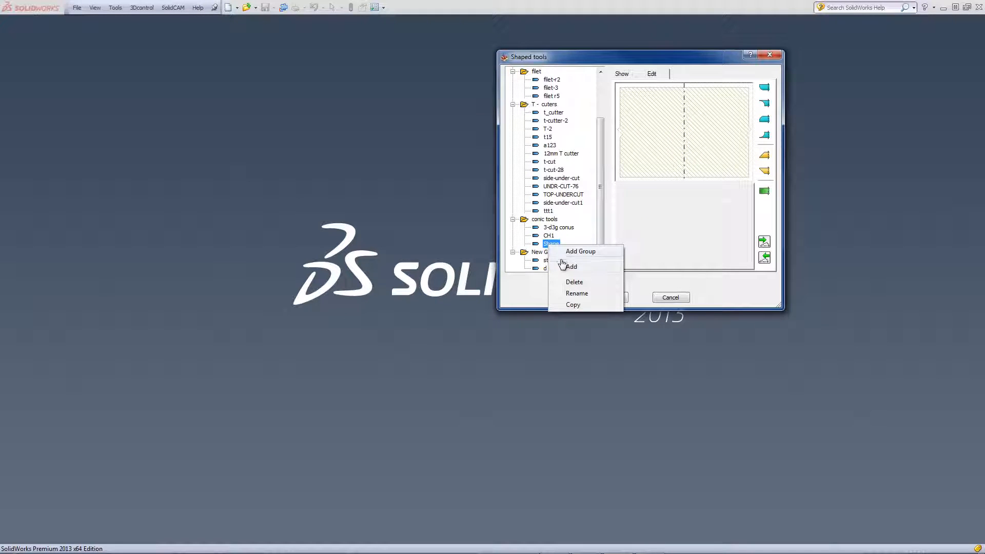
pyautogui.click(573, 293)
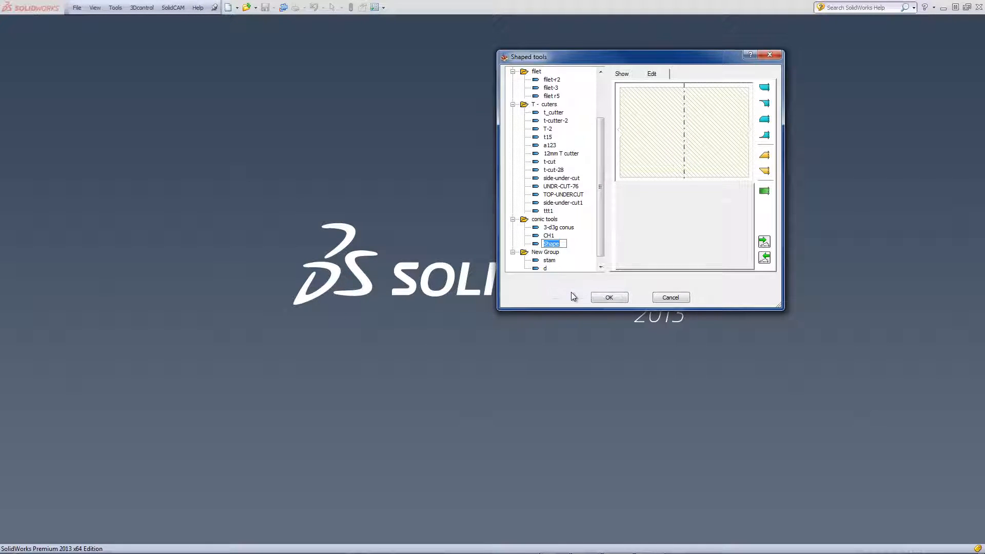
pyautogui.write('345')
pyautogui.press('Return')
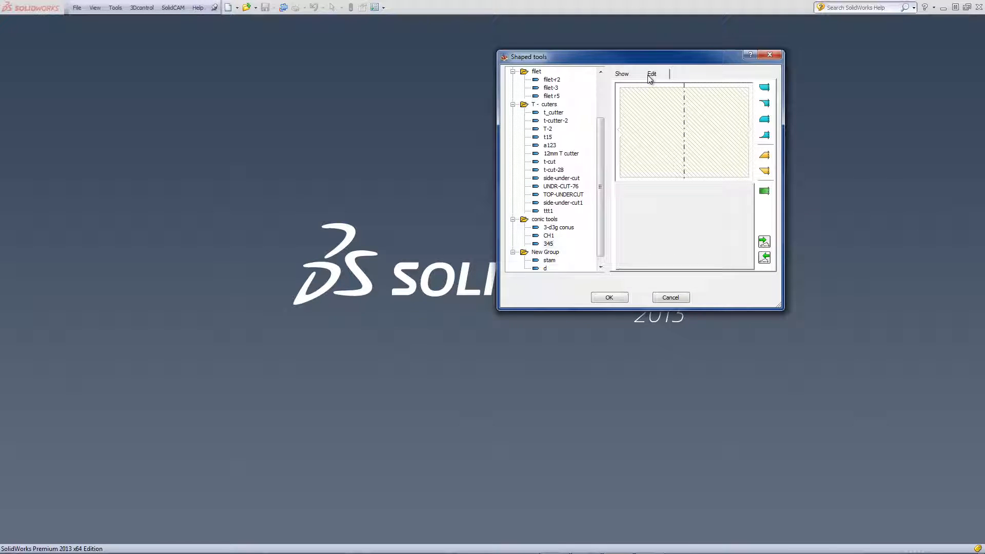
# Start tool 345 with a convex torus of radius 5 and add a cylinder 30 in diameter and 50 high above it.
pyautogui.click(763, 88)
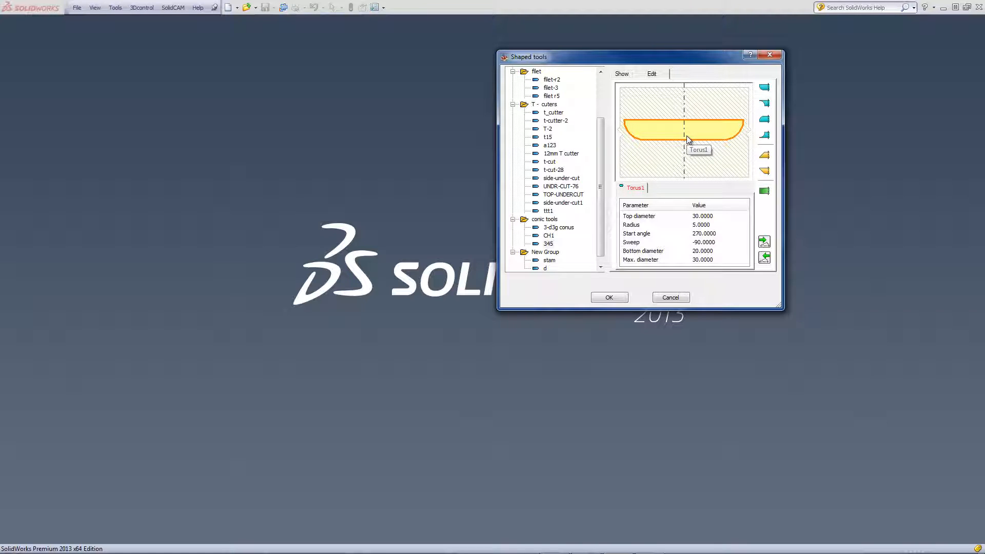
pyautogui.rightClick(731, 134)
pyautogui.moveTo(755, 138)
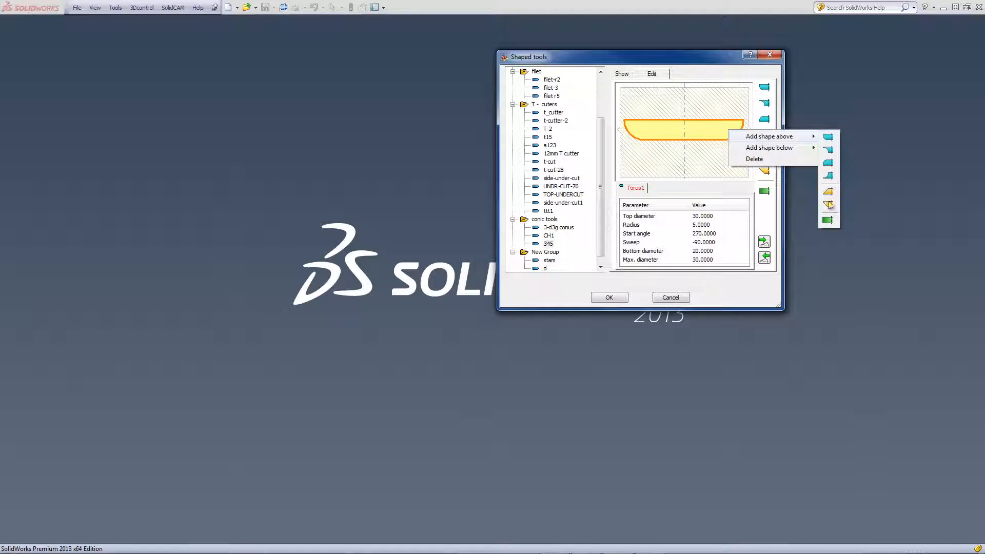
pyautogui.click(831, 222)
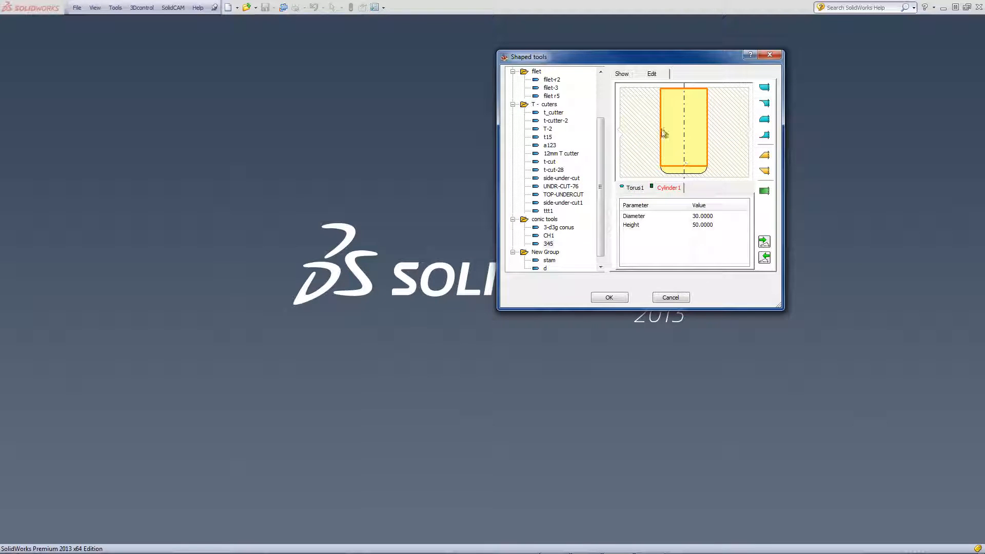
# Add an upward-widening cone above the cylinder of tool 345, with top diameter 40, bottom diameter 30 and height 5.
pyautogui.rightClick(694, 99)
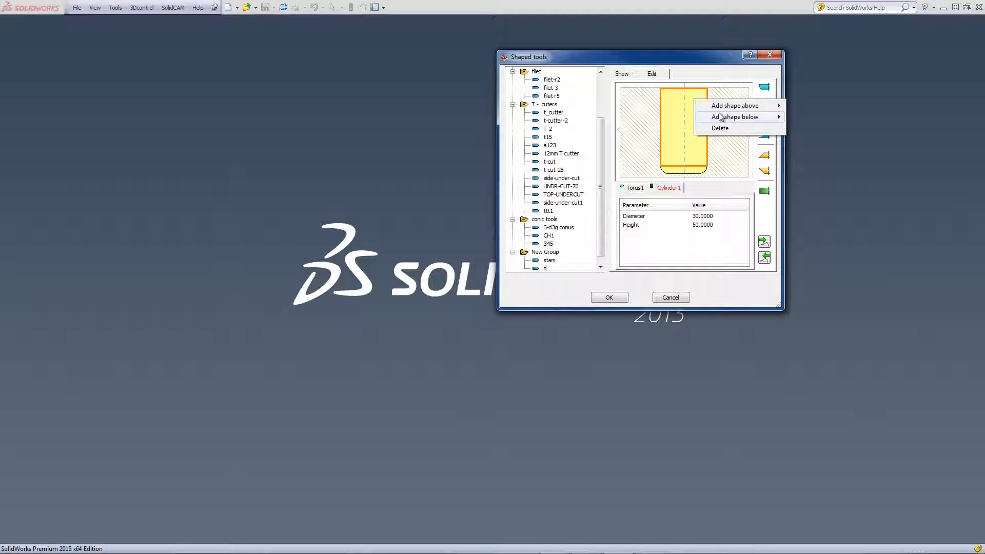
pyautogui.moveTo(765, 108)
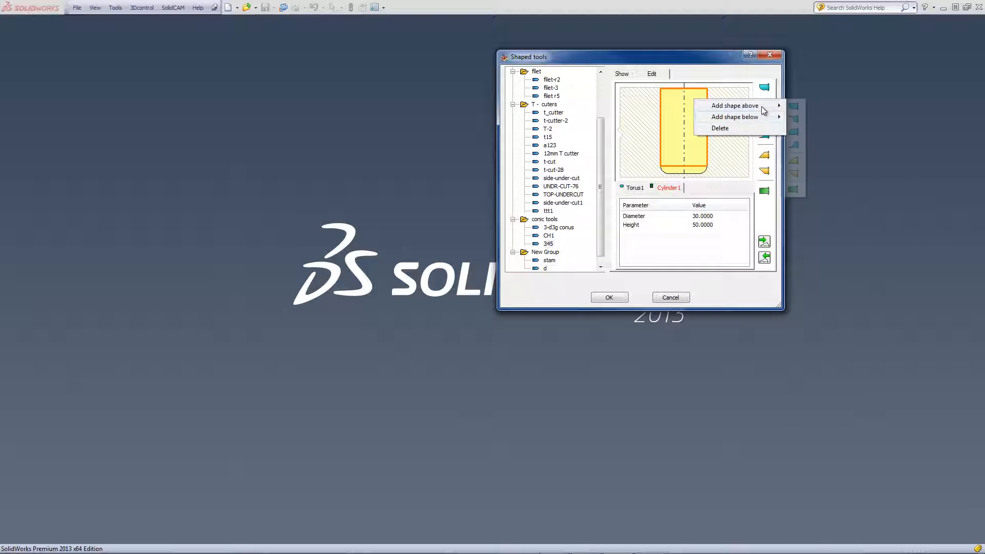
pyautogui.click(794, 175)
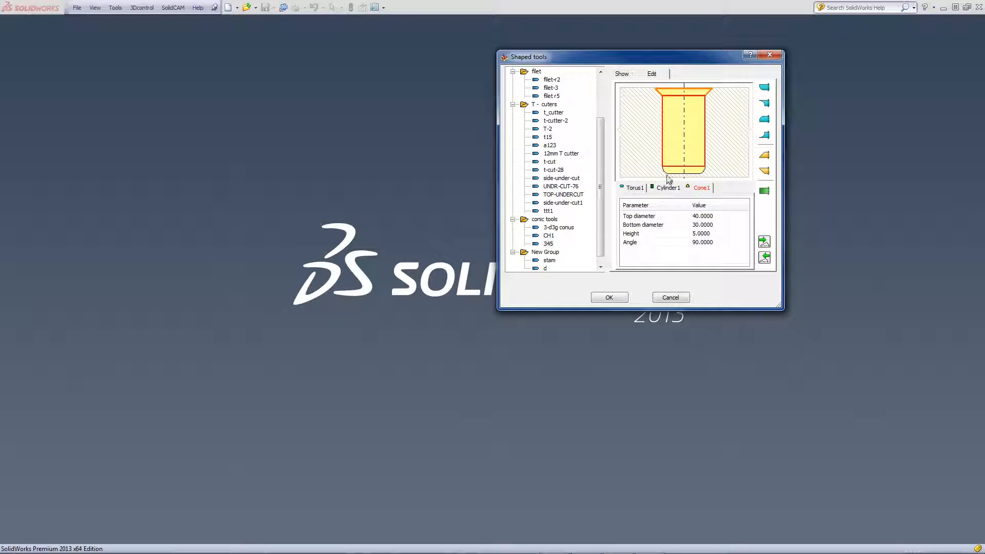
pyautogui.click(710, 224)
pyautogui.click(707, 251)
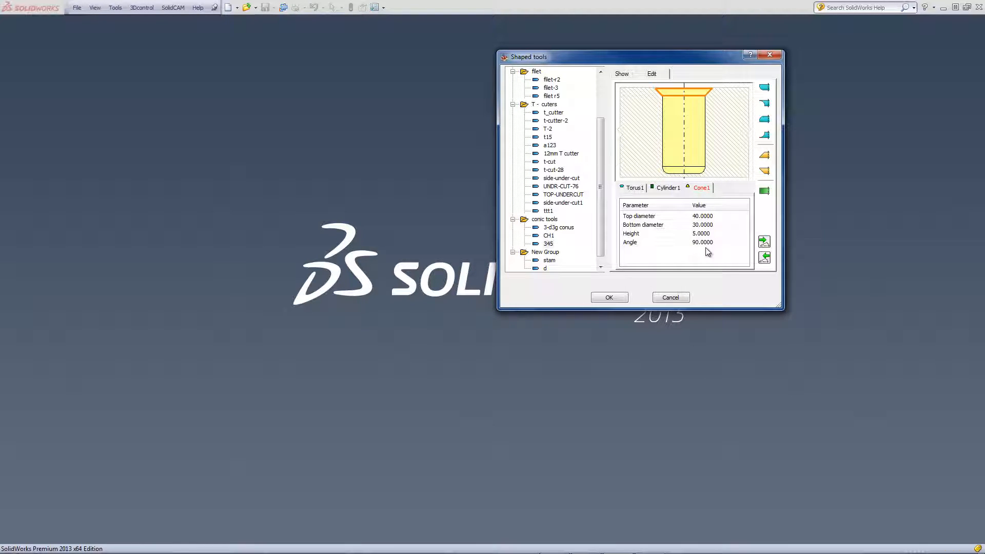
pyautogui.click(704, 216)
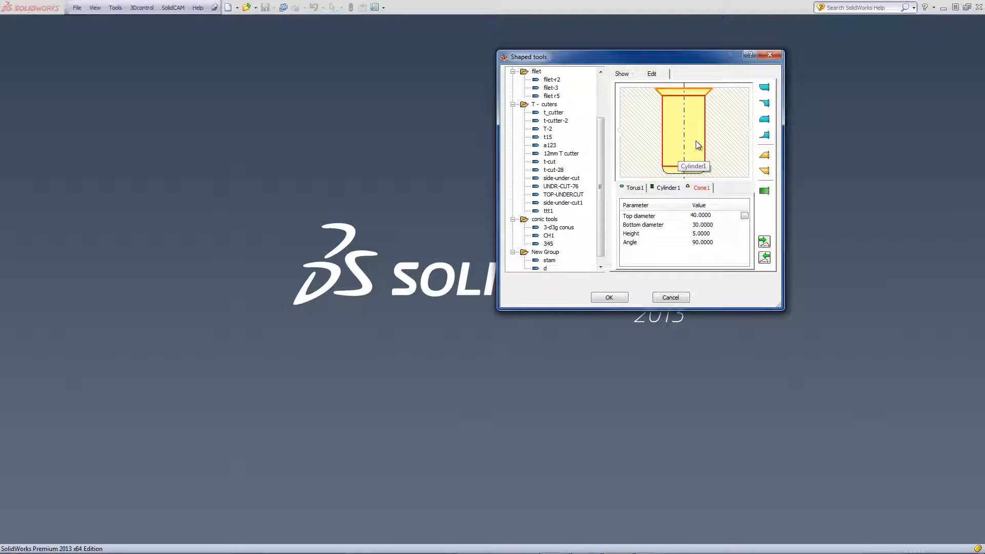
# Add a concave torus with start angle 0 and sweep 90 below the existing torus of tool 345.
pyautogui.click(673, 170)
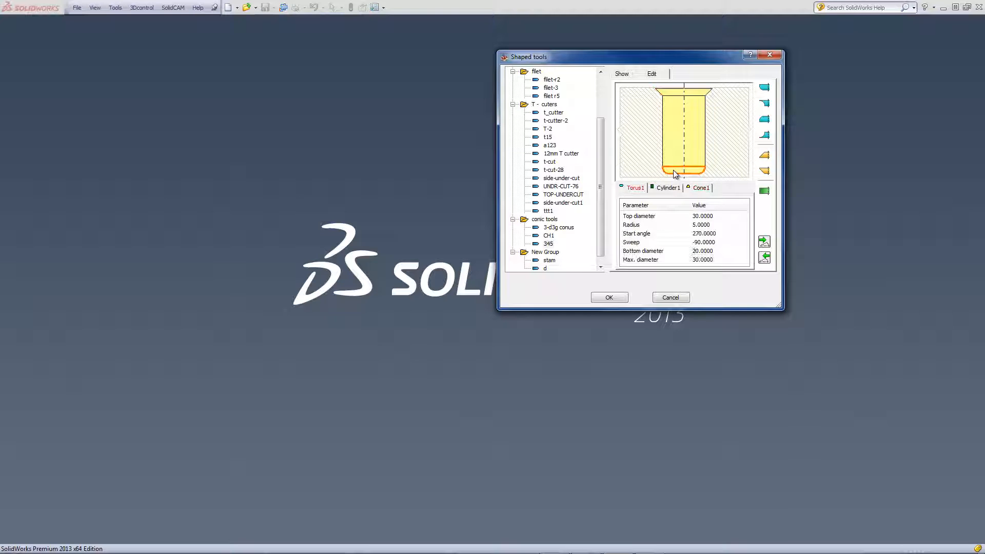
pyautogui.rightClick(695, 172)
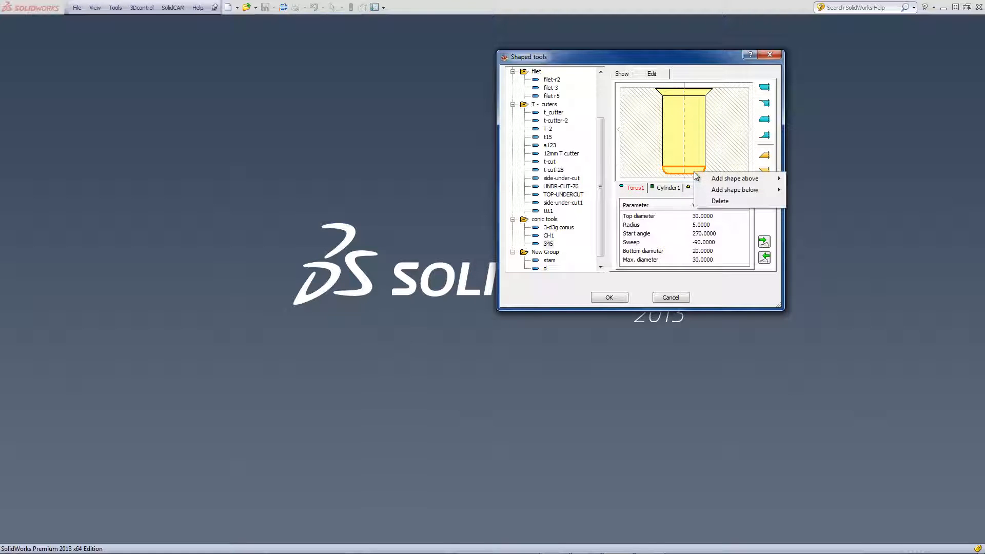
pyautogui.moveTo(728, 191)
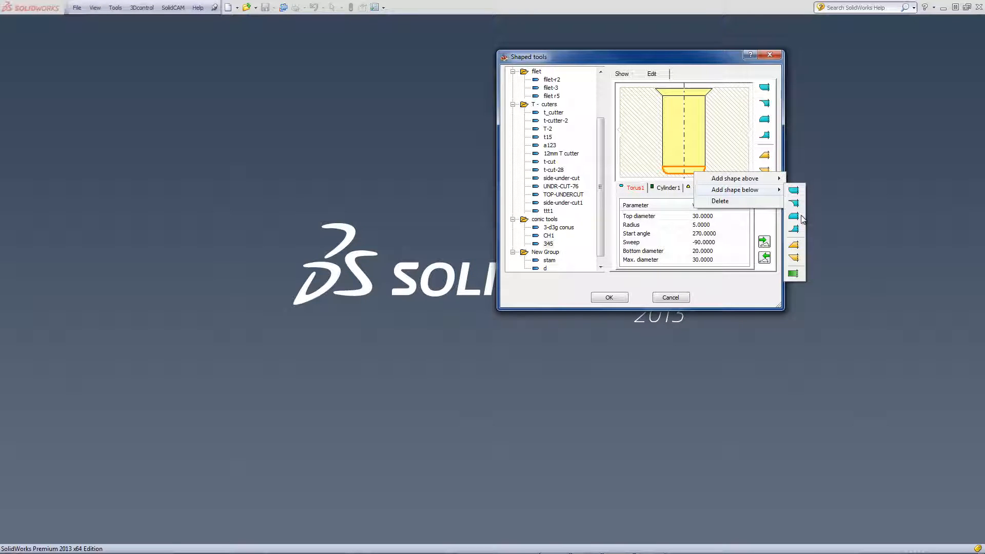
pyautogui.click(794, 205)
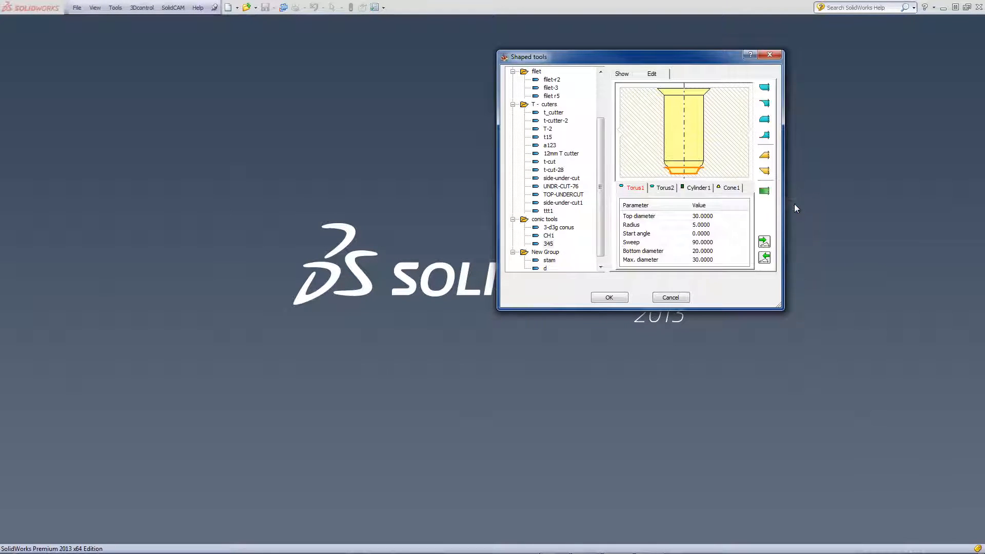
# Add a downward-widening concave torus with start angle 270 and sweep 90 below the lowest torus of tool 345.
pyautogui.rightClick(682, 175)
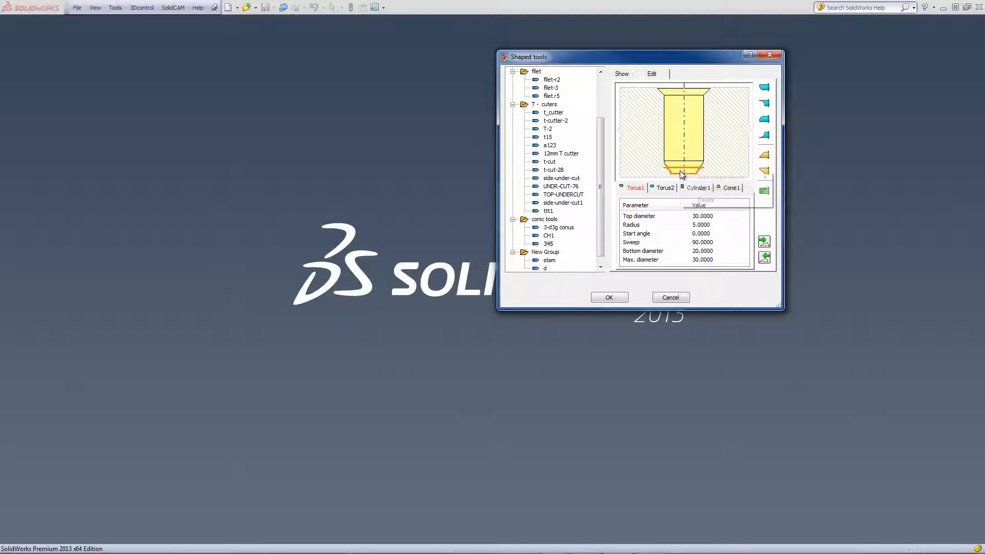
pyautogui.moveTo(756, 192)
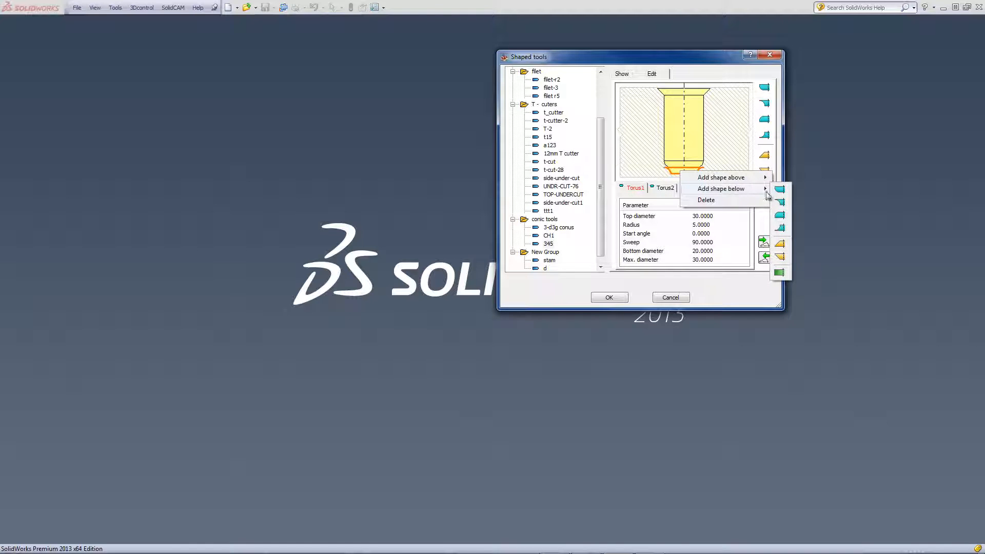
pyautogui.click(780, 227)
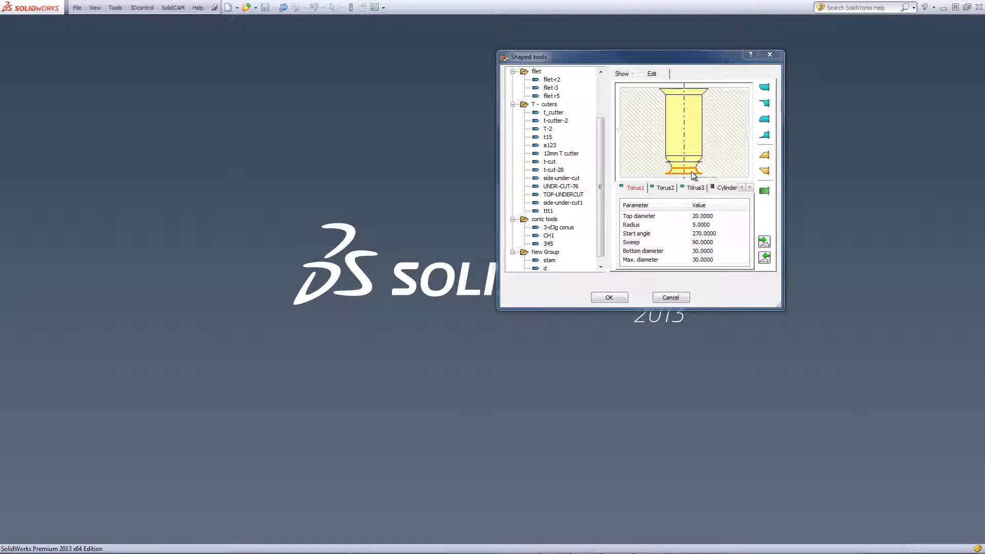
# Examine the diameter, radius, start angle and sweep parameters of each torus segment in tool 345.
pyautogui.click(652, 220)
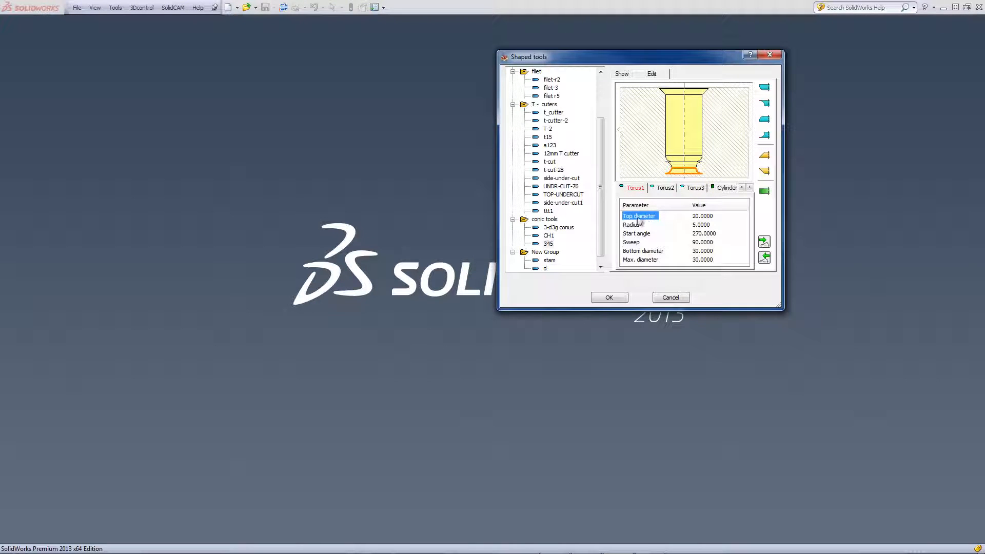
pyautogui.click(639, 193)
pyautogui.click(658, 187)
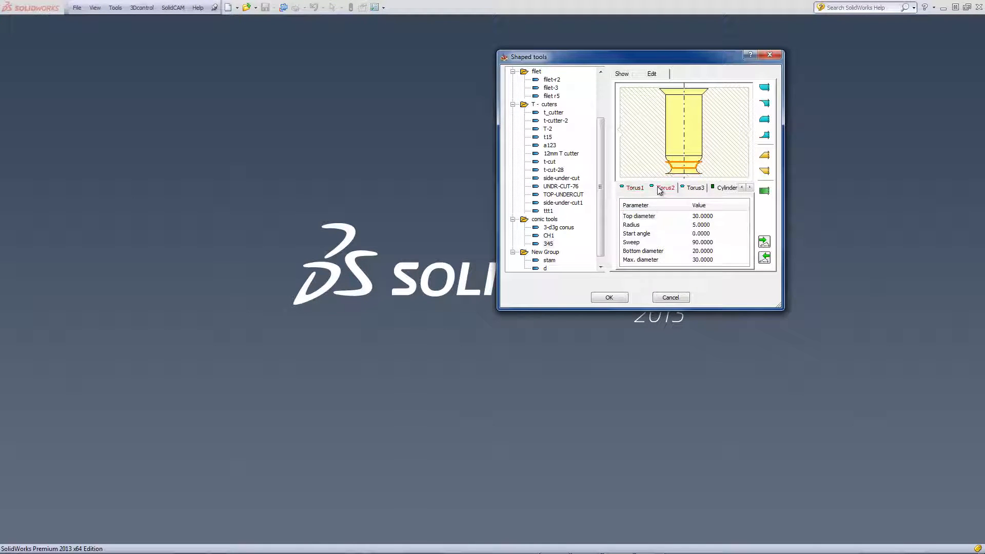
pyautogui.click(690, 187)
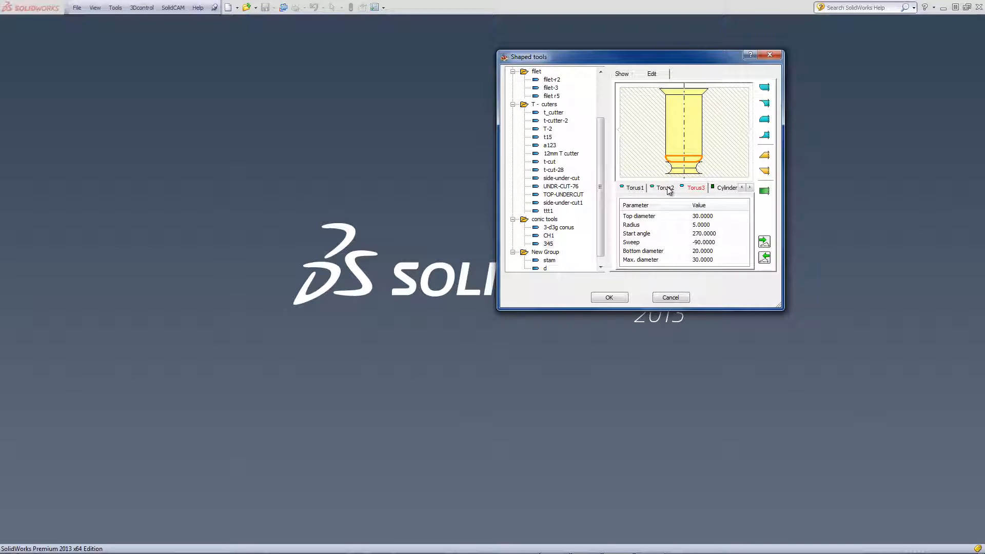
pyautogui.click(636, 188)
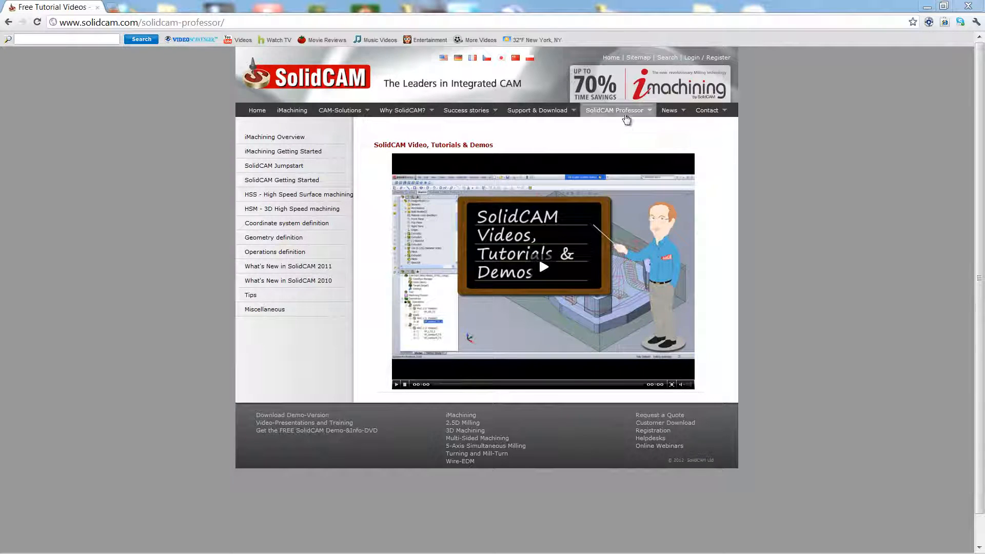
pyautogui.moveTo(625, 117)
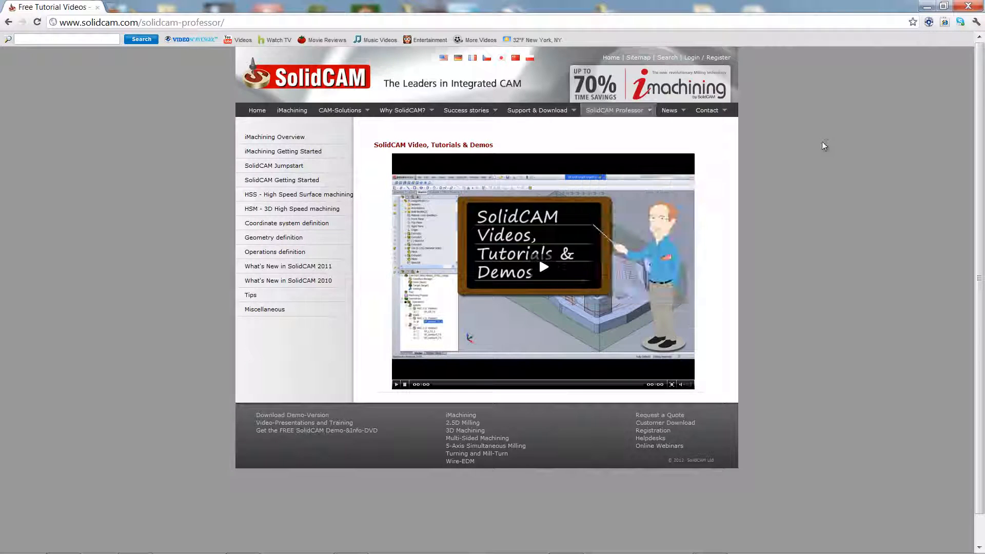